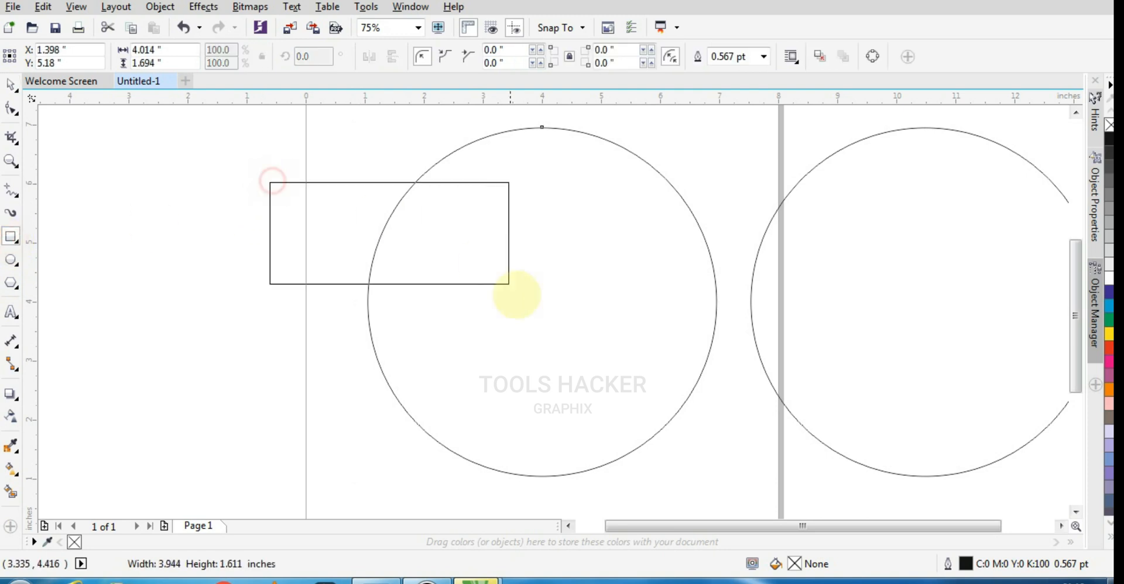
# - Place a copy of the page's circle slightly below and to the left, overlapping the rectangle
pyautogui.click(10, 85)
pyautogui.click(560, 169)
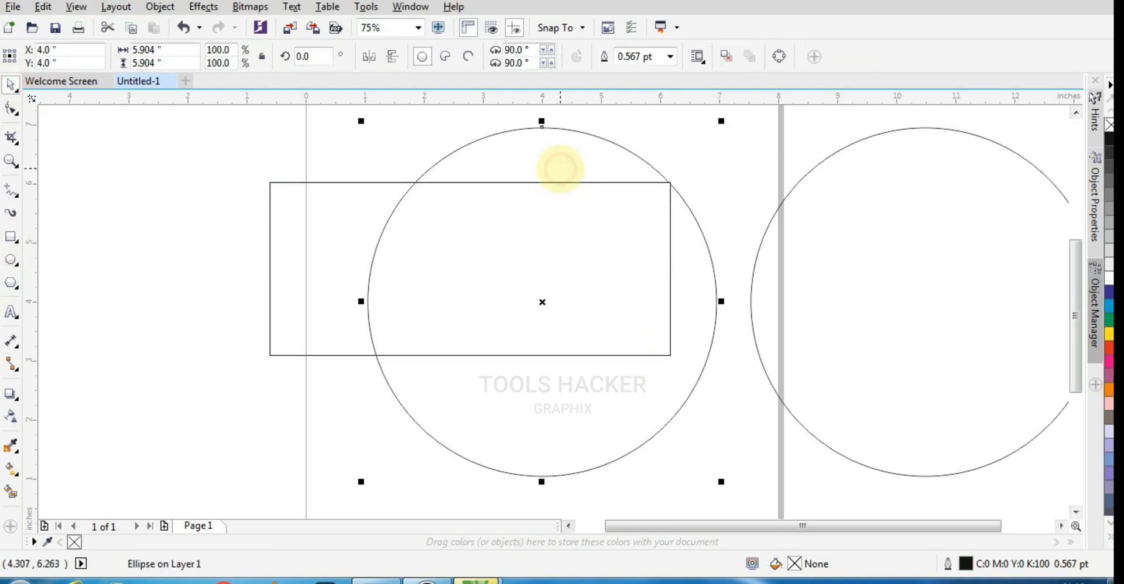
pyautogui.moveTo(571, 171); pyautogui.dragTo(530, 223)
# - Stretch the rectangle's top edge upward past the circle copy, to a height of about 3.11 inches
pyautogui.click(569, 182)
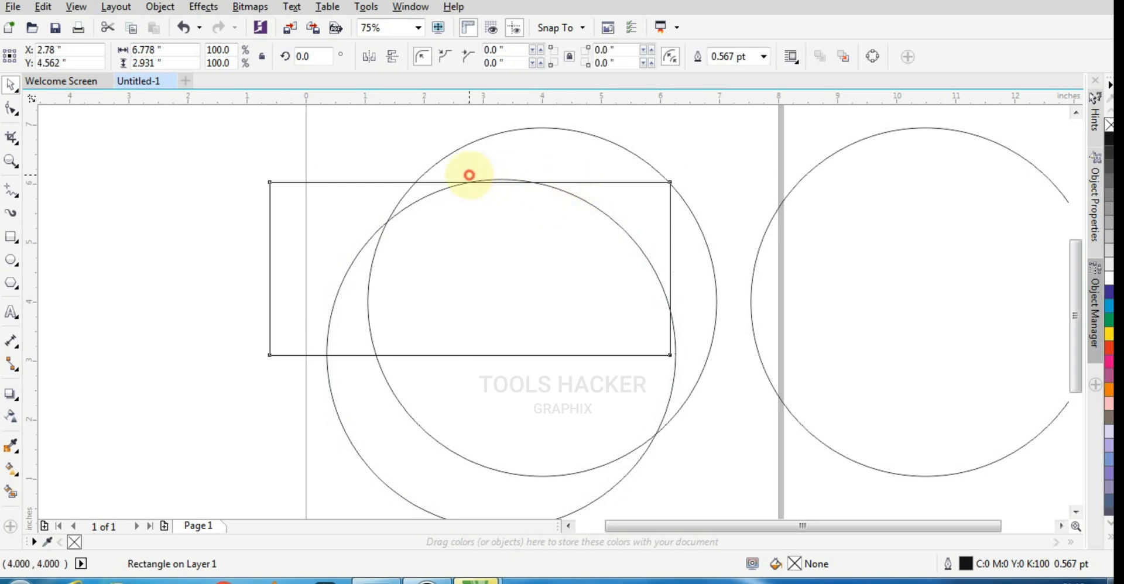
pyautogui.moveTo(470, 175); pyautogui.dragTo(469, 165)
pyautogui.click(607, 387)
pyautogui.click(229, 314)
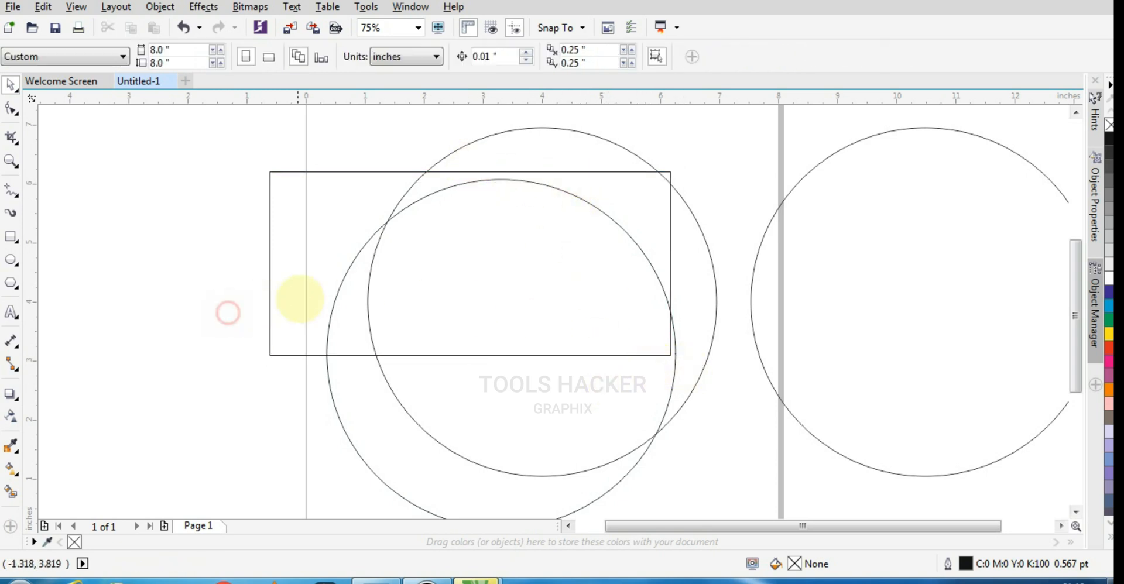
# - Intersect the circle copy with the rectangle to make a half-circle shape, and delete the rectangle
pyautogui.click(330, 382)
pyautogui.keyDown('shift'); pyautogui.click(270, 229); pyautogui.keyUp('shift')
pyautogui.click(499, 56)
pyautogui.click(379, 362)
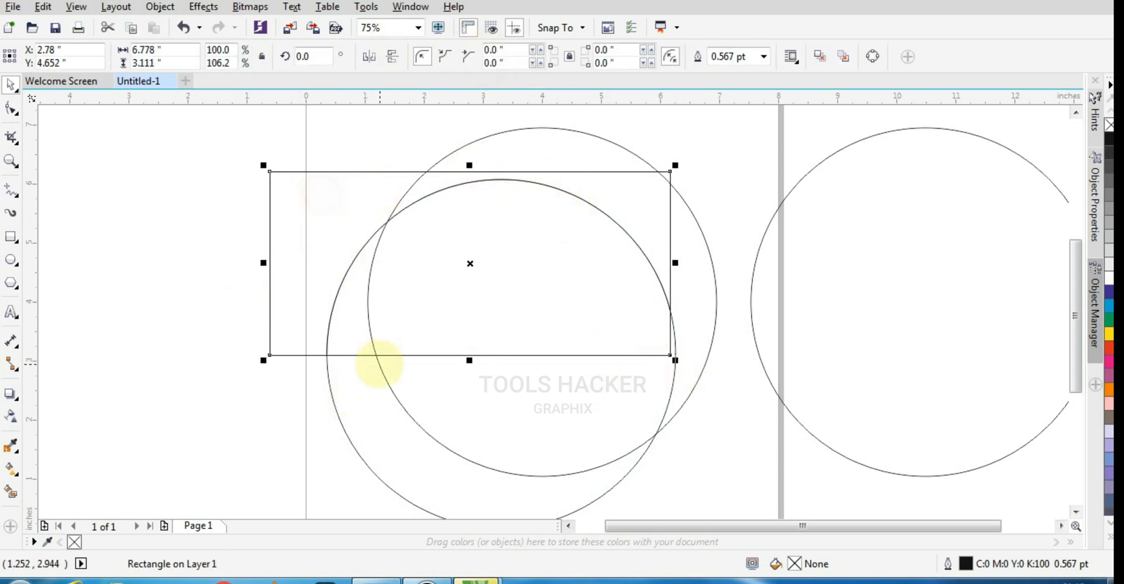
pyautogui.press('Delete')
# - Move the circle copy to about X 4.18, Y 1.67 inches over the half-circle and trim the half-circle with it
pyautogui.moveTo(346, 371); pyautogui.dragTo(367, 426)
pyautogui.scroll(-1, 413, 275)
pyautogui.scroll(1, 420, 328)
pyautogui.moveTo(369, 343)
pyautogui.mouseDown()
pyautogui.moveTo(404, 379)
pyautogui.moveTo(380, 361)
pyautogui.mouseUp()
pyautogui.scroll(2, 615, 218)
pyautogui.scroll(3, 814, 272)
pyautogui.scroll(-5, 691, 282)
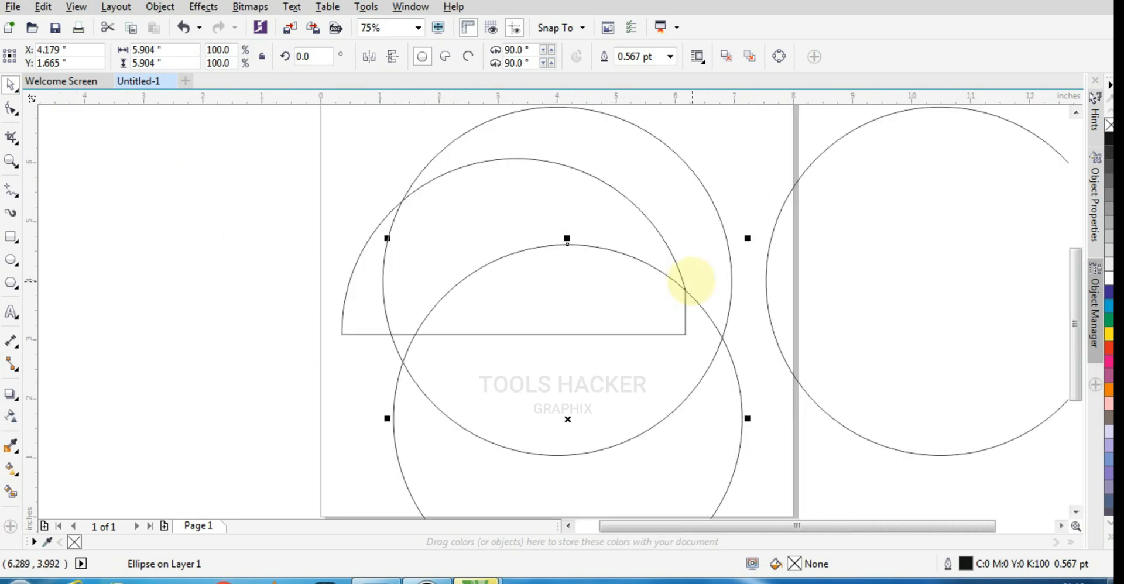
pyautogui.keyDown('shift'); pyautogui.click(363, 252); pyautogui.keyUp('shift')
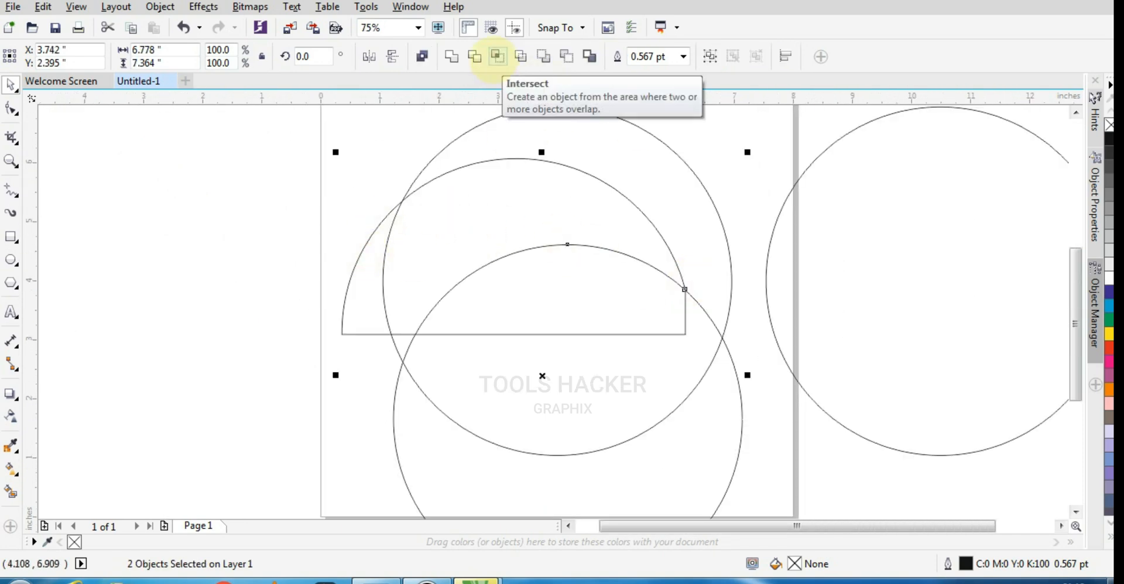
pyautogui.click(475, 56)
# - Move the trimming circle down to about X 4.29, Y 0.94 inches, leaving a gap below the crescent
pyautogui.click(665, 397)
pyautogui.scroll(-1, 496, 320)
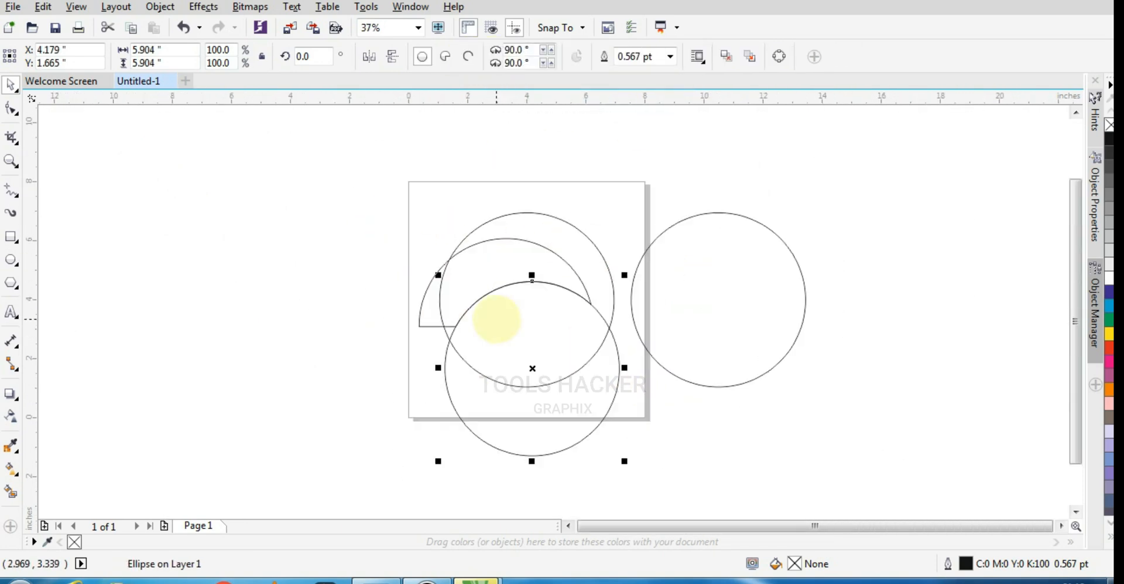
pyautogui.moveTo(536, 372); pyautogui.dragTo(430, 276)
pyautogui.scroll(1, 562, 356)
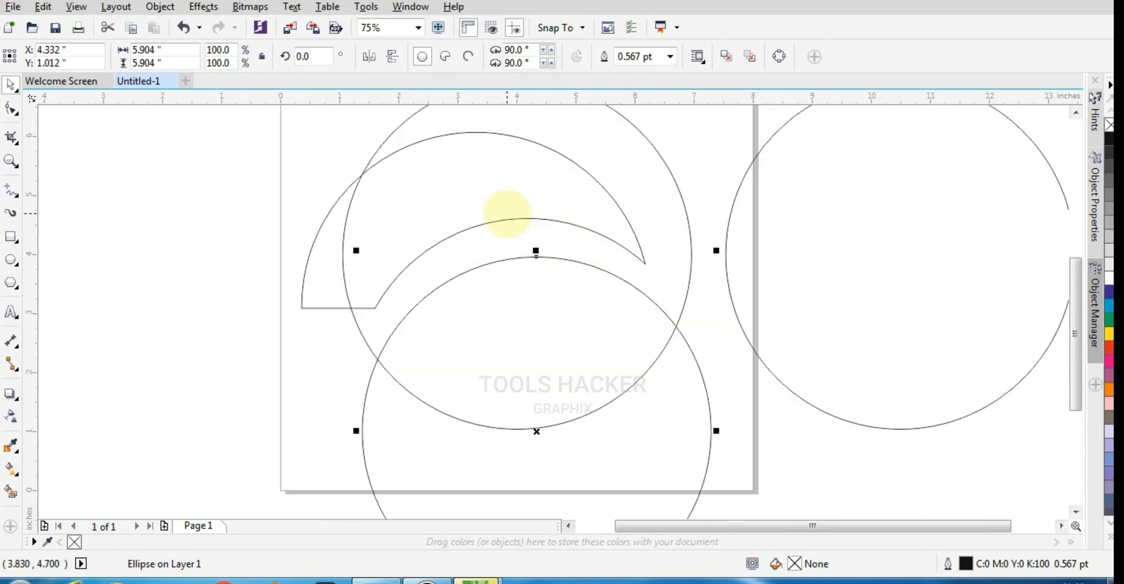
pyautogui.moveTo(538, 281); pyautogui.dragTo(531, 281)
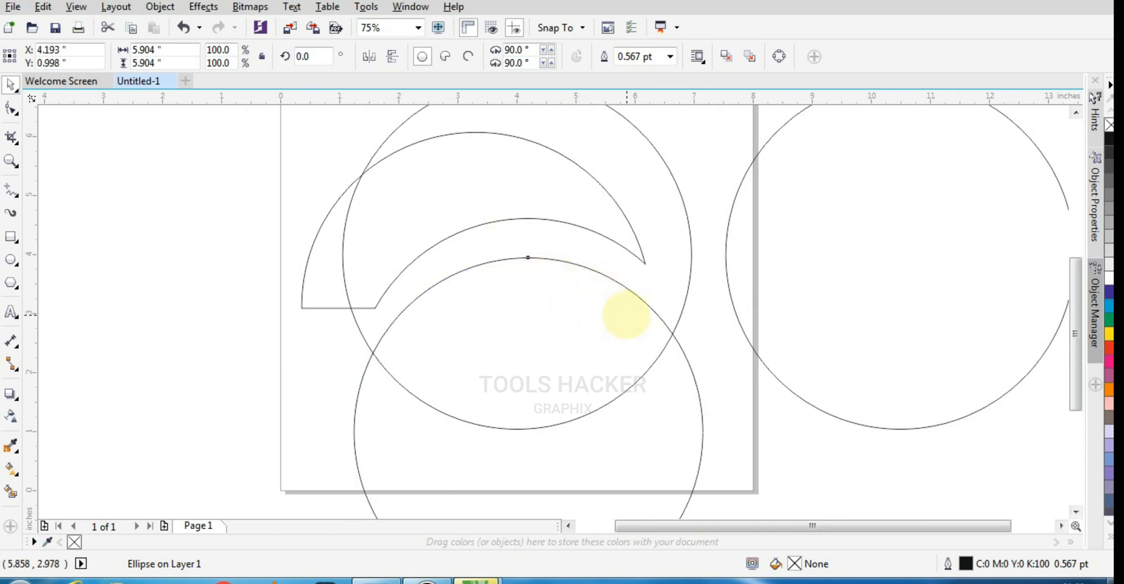
pyautogui.moveTo(626, 315)
pyautogui.mouseDown()
pyautogui.moveTo(645, 318)
pyautogui.moveTo(624, 312)
pyautogui.mouseUp()
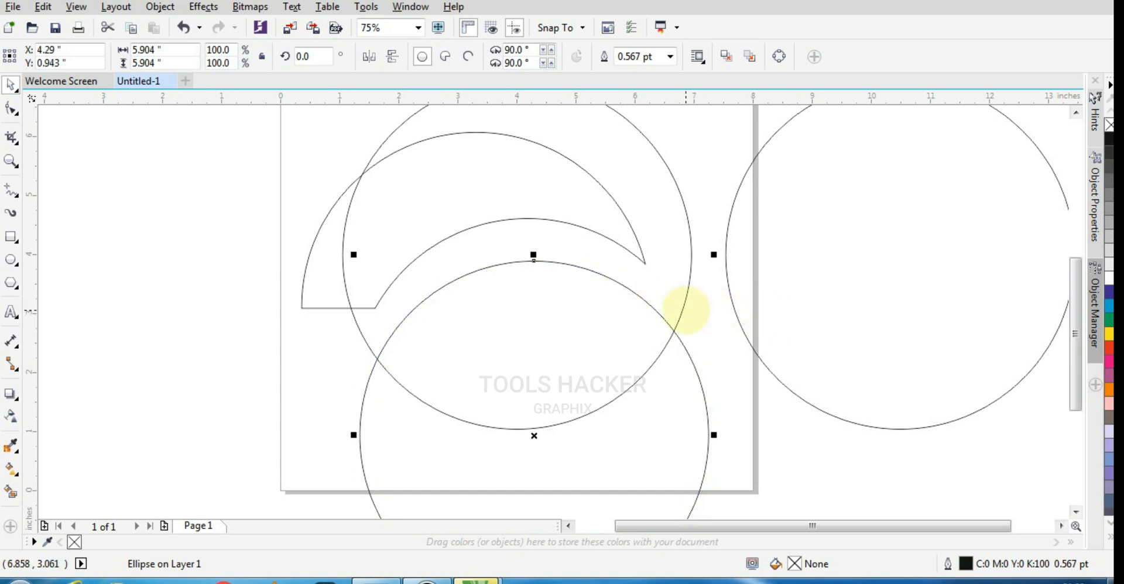
# - Copy the lower circle up to about X 5.22, Y 4.72 inches and intersect the two into a leaf shape
pyautogui.moveTo(705, 296); pyautogui.dragTo(724, 207)
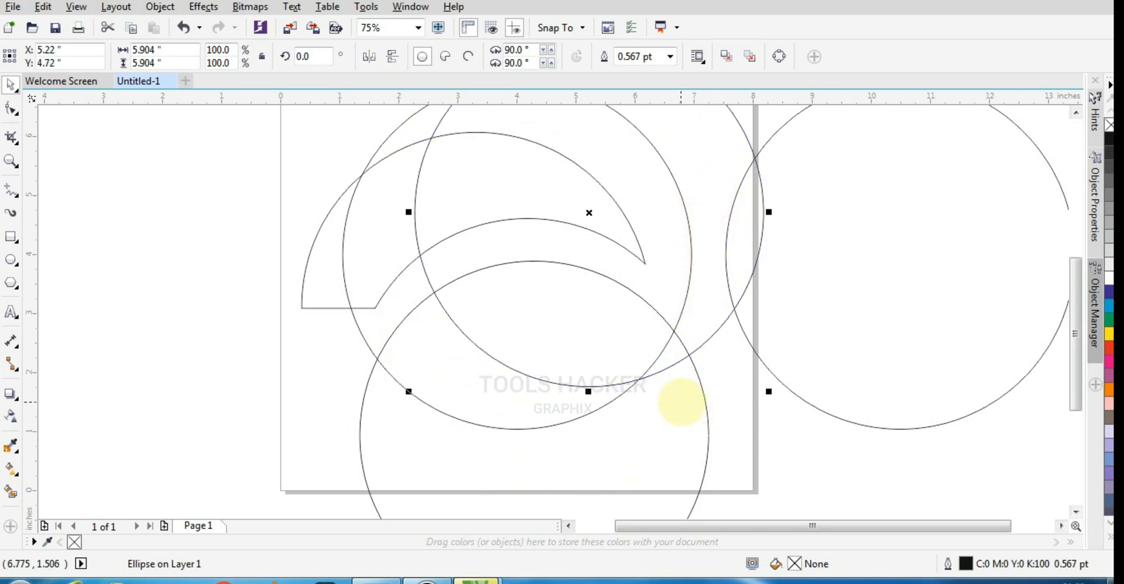
pyautogui.keyDown('shift'); pyautogui.click(697, 374); pyautogui.keyUp('shift')
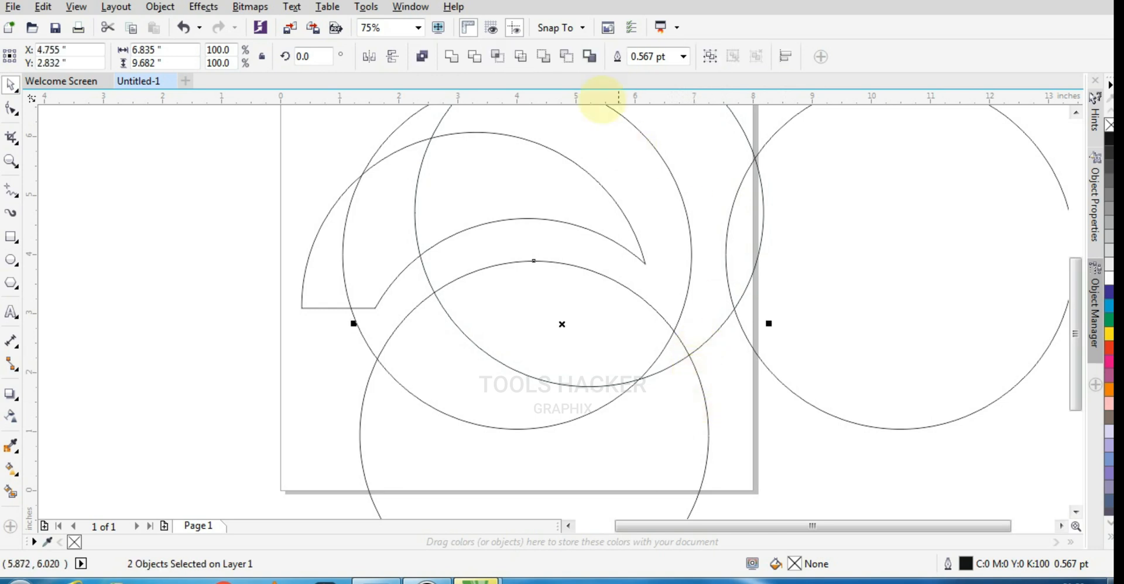
pyautogui.click(504, 56)
# - Delete the two construction circles used for the leaf shape
pyautogui.click(748, 434)
pyautogui.click(715, 333)
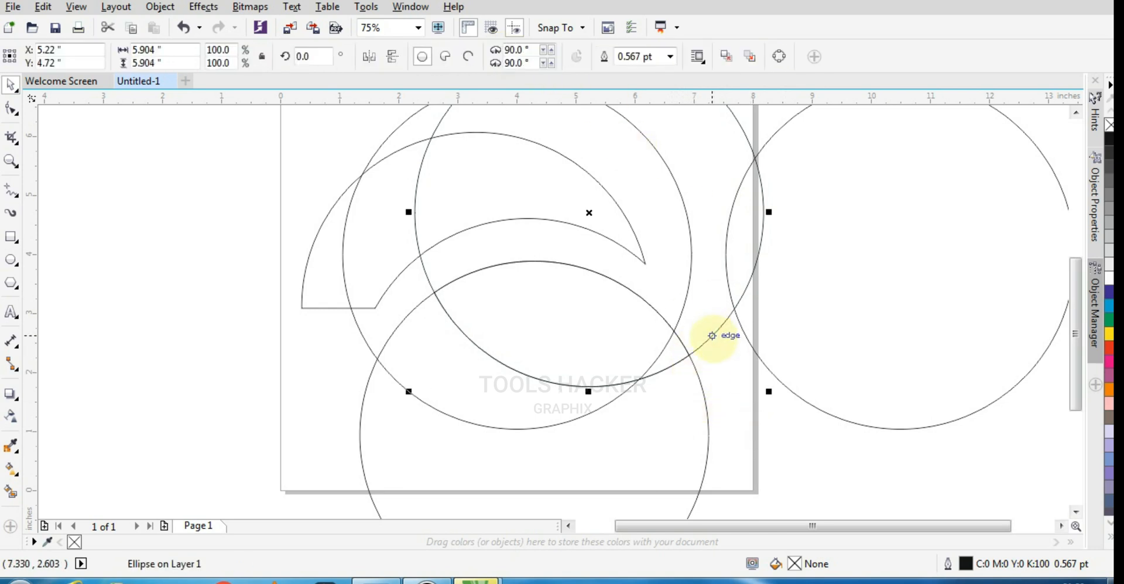
pyautogui.press('Delete')
pyautogui.click(706, 451)
pyautogui.press('Delete')
pyautogui.click(564, 321)
pyautogui.scroll(-2, 568, 328)
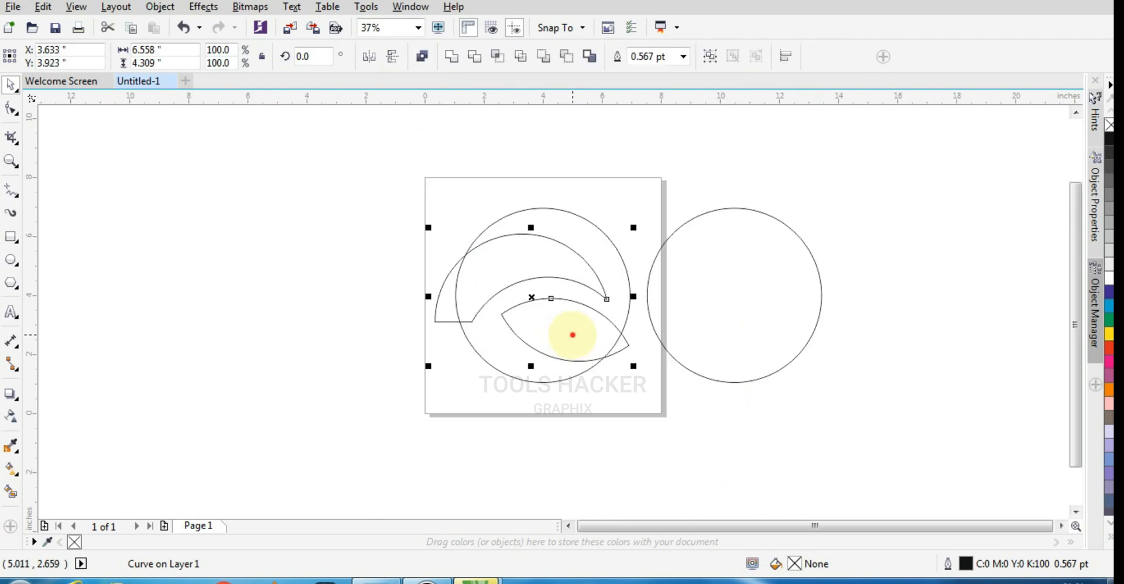
pyautogui.click(473, 55)
pyautogui.hotkey('ctrl', 'z')
# - Reshape the crescent's flat lower end by pulling its edge down to the main circle's outline and removing the old inner corner node
pyautogui.scroll(2, 475, 322)
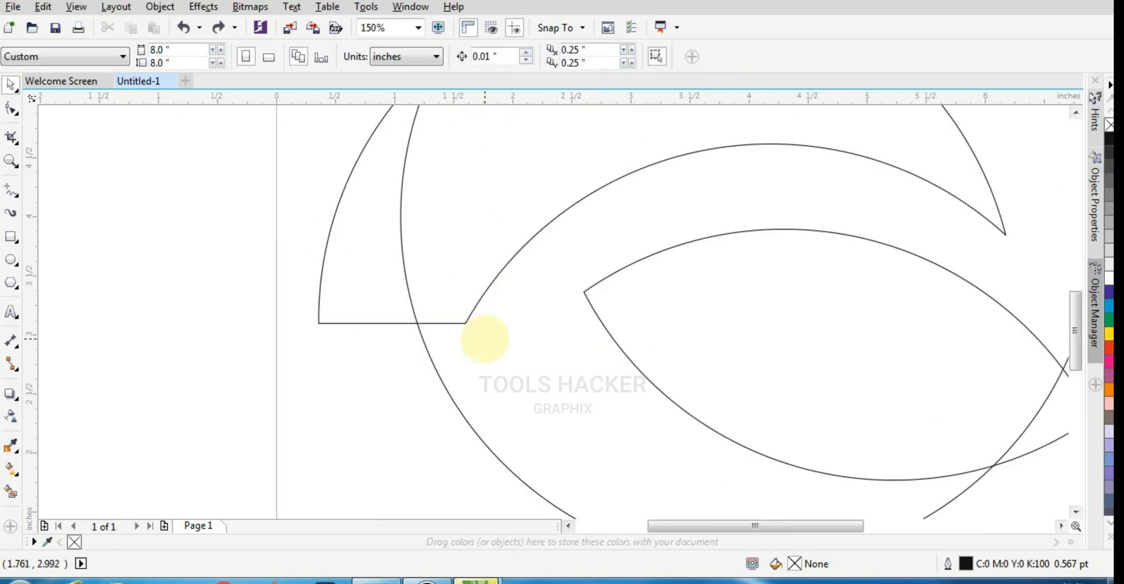
pyautogui.press('F10')
pyautogui.scroll(2, 463, 337)
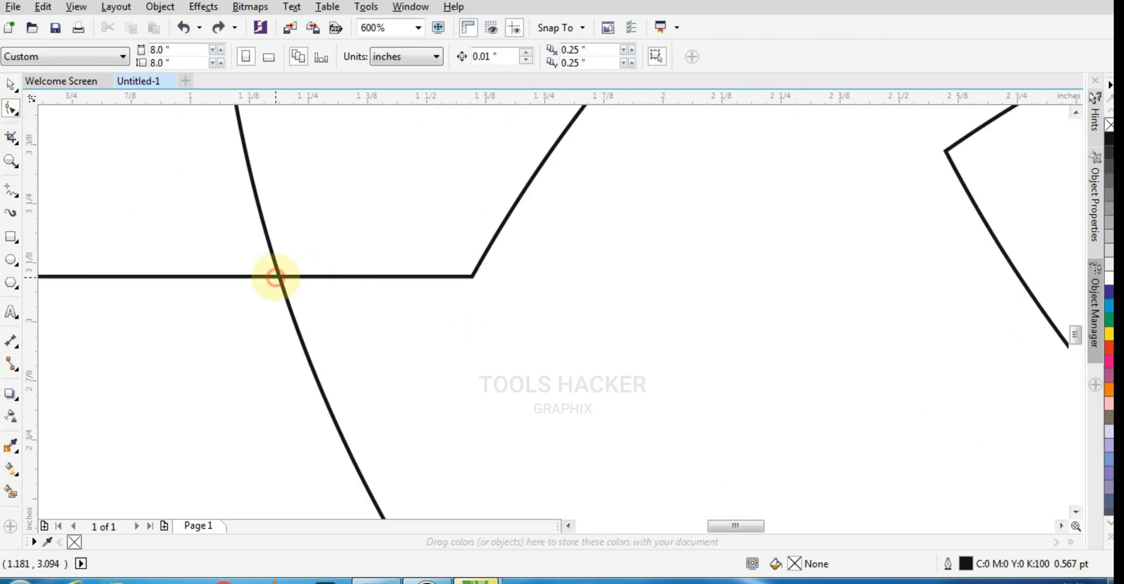
pyautogui.click(272, 276)
pyautogui.moveTo(231, 276); pyautogui.dragTo(367, 485)
pyautogui.scroll(-1, 409, 436)
pyautogui.scroll(1, 425, 388)
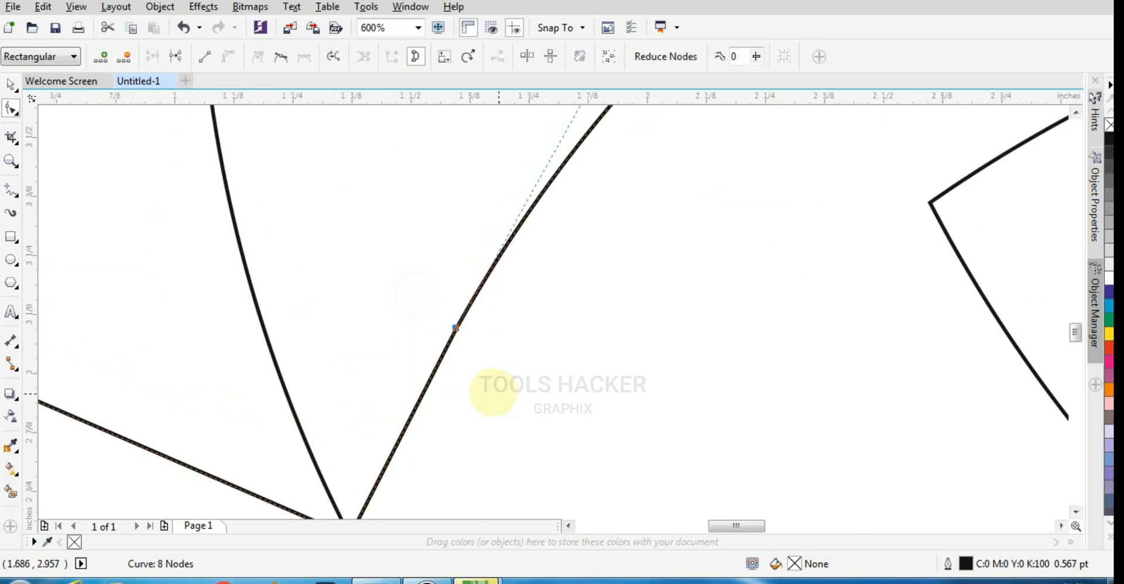
pyautogui.scroll(-3, 497, 389)
pyautogui.doubleClick(459, 376)
pyautogui.press('space')
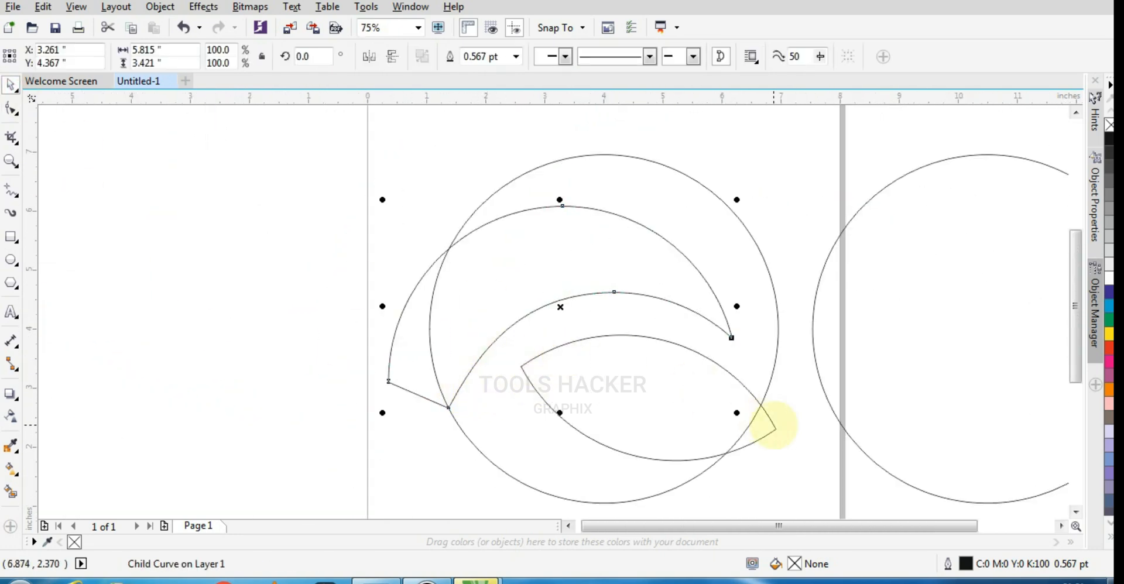
# - Group the crescent and leaf shapes and trim the main circle with them
pyautogui.click(689, 186)
pyautogui.click(522, 196)
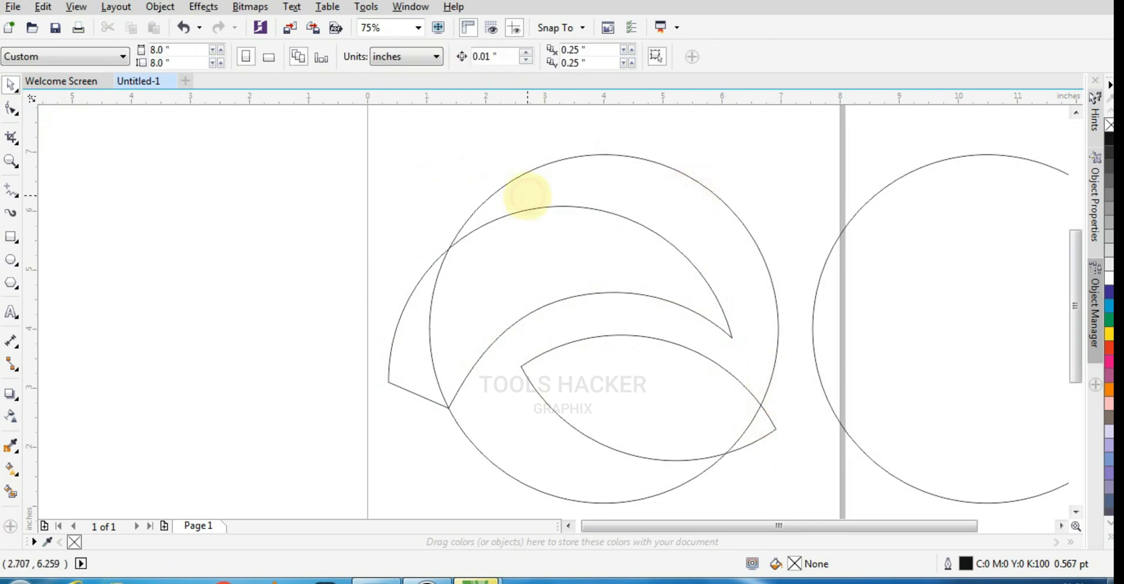
pyautogui.click(419, 309)
pyautogui.keyDown('shift'); pyautogui.click(546, 167); pyautogui.keyUp('shift')
pyautogui.click(478, 56)
# - Move the grouped crescent and leaf off the page to the left, to about X -9.82, Y 2.48 inches
pyautogui.moveTo(462, 281); pyautogui.dragTo(282, 297)
pyautogui.scroll(-2, 456, 274)
pyautogui.moveTo(455, 286); pyautogui.dragTo(302, 304)
pyautogui.scroll(1, 552, 280)
pyautogui.scroll(1, 480, 280)
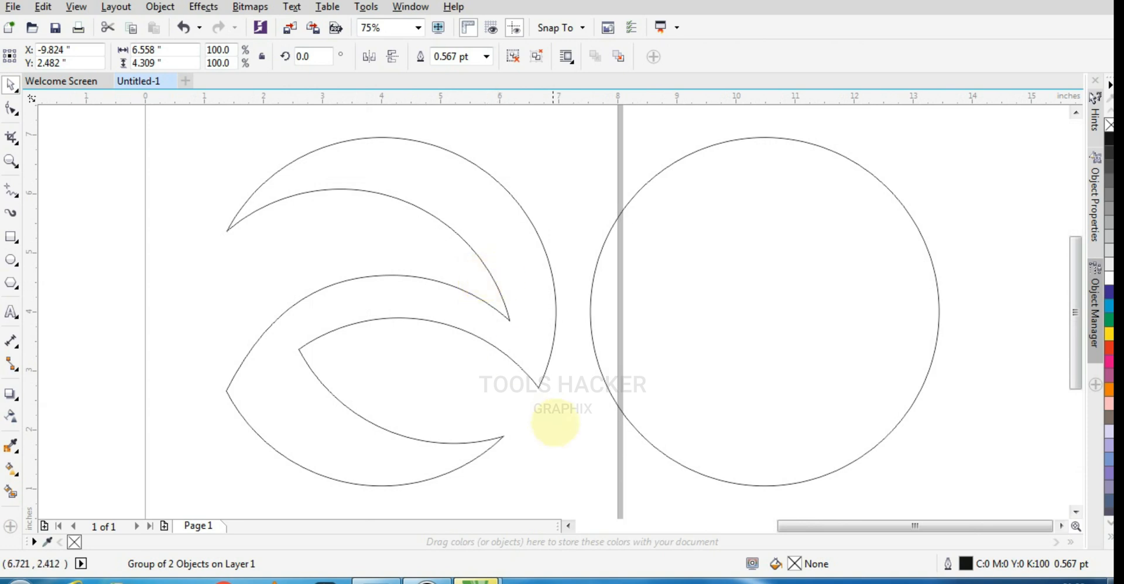
# - Ungroup the crescent and leaf beside the page and move the leaf back over the lower part of the trimmed circle
pyautogui.scroll(-1, 663, 392)
pyautogui.click(665, 394)
pyautogui.click(186, 453)
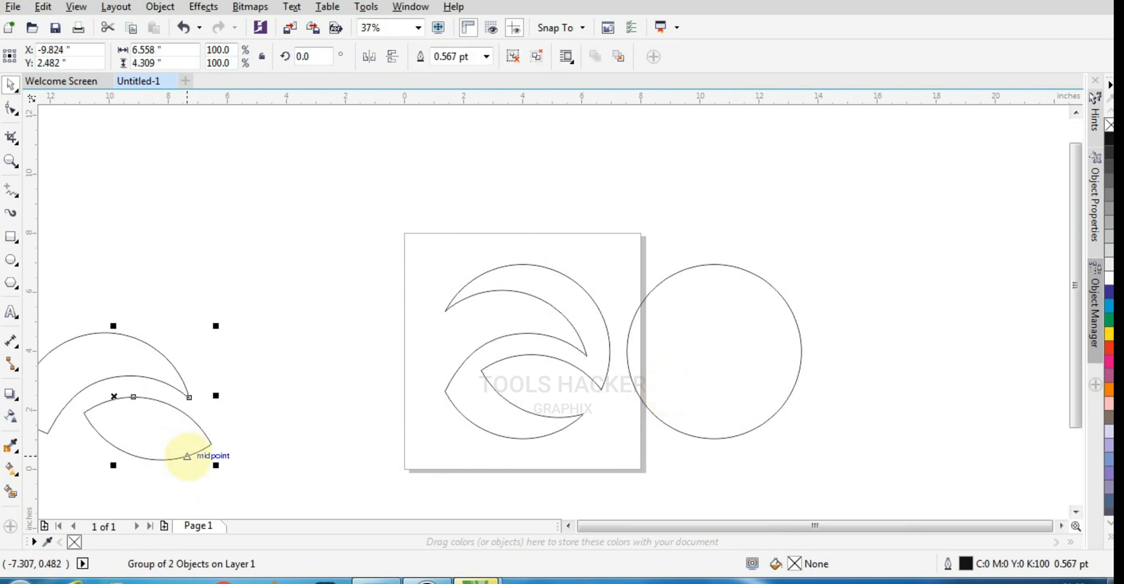
pyautogui.hotkey('ctrl', 'u')
pyautogui.click(209, 495)
pyautogui.moveTo(183, 456)
pyautogui.mouseDown()
pyautogui.moveTo(551, 442)
pyautogui.moveTo(551, 432)
pyautogui.mouseUp()
pyautogui.scroll(1, 551, 432)
pyautogui.scroll(2, 471, 441)
pyautogui.scroll(-1, 466, 438)
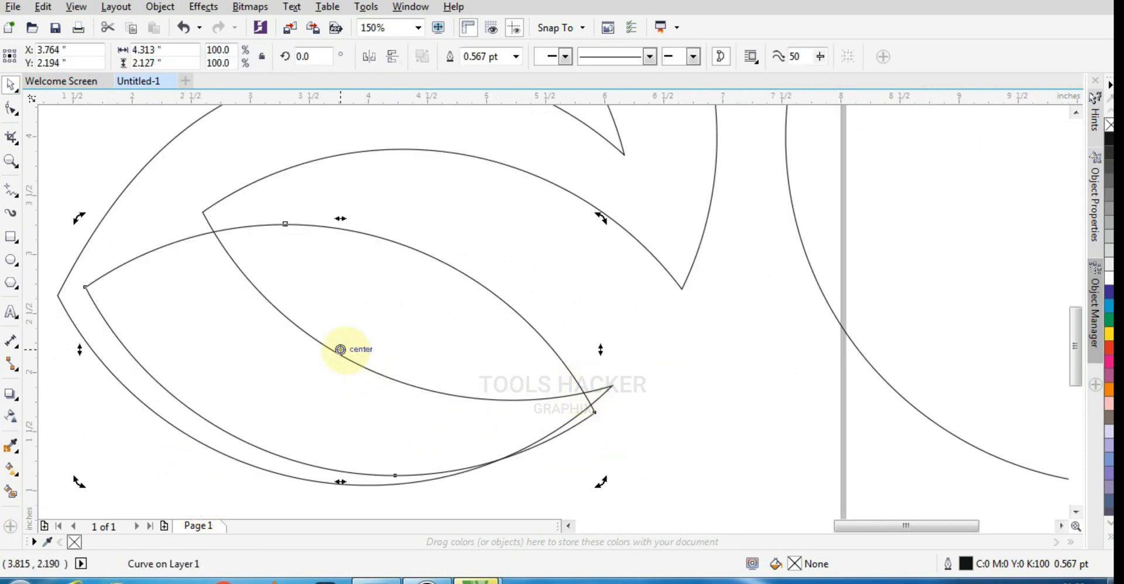
# - Align the leaf's right tip with the trimmed shape's lower-right point, centering the leaf at about X 3.91, Y 2.42 inches
pyautogui.click(680, 415)
pyautogui.moveTo(164, 369); pyautogui.dragTo(181, 342)
pyautogui.scroll(-1, 264, 375)
pyautogui.scroll(1, 307, 390)
pyautogui.scroll(-1, 320, 399)
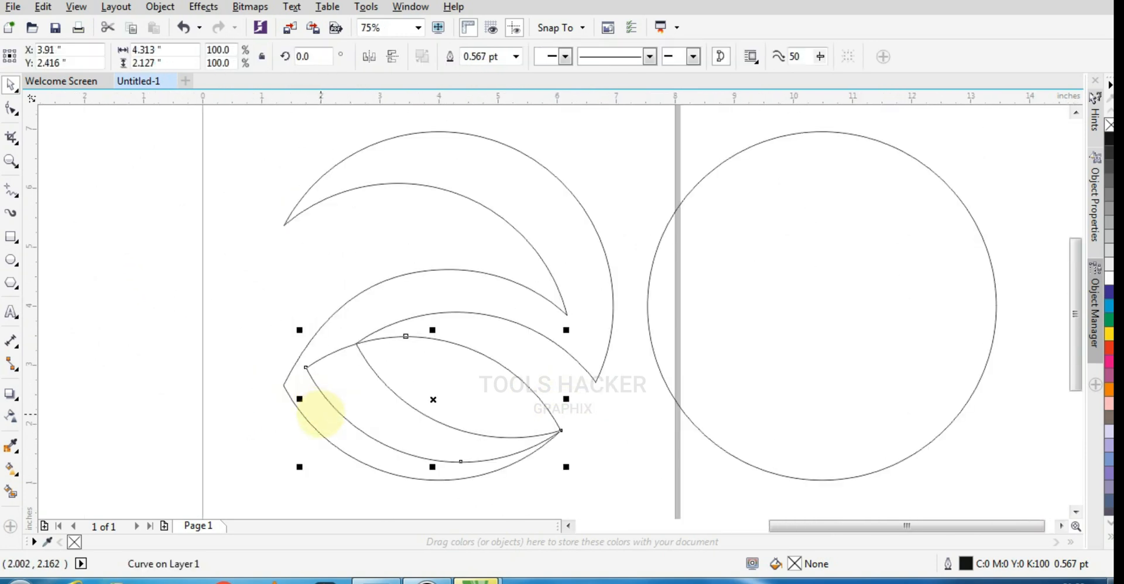
# - Rotate the leaf about its right tip to about 352.5 degrees so its left tip meets the trimmed shape's outer edge
pyautogui.scroll(1, 334, 413)
pyautogui.scroll(-1, 337, 380)
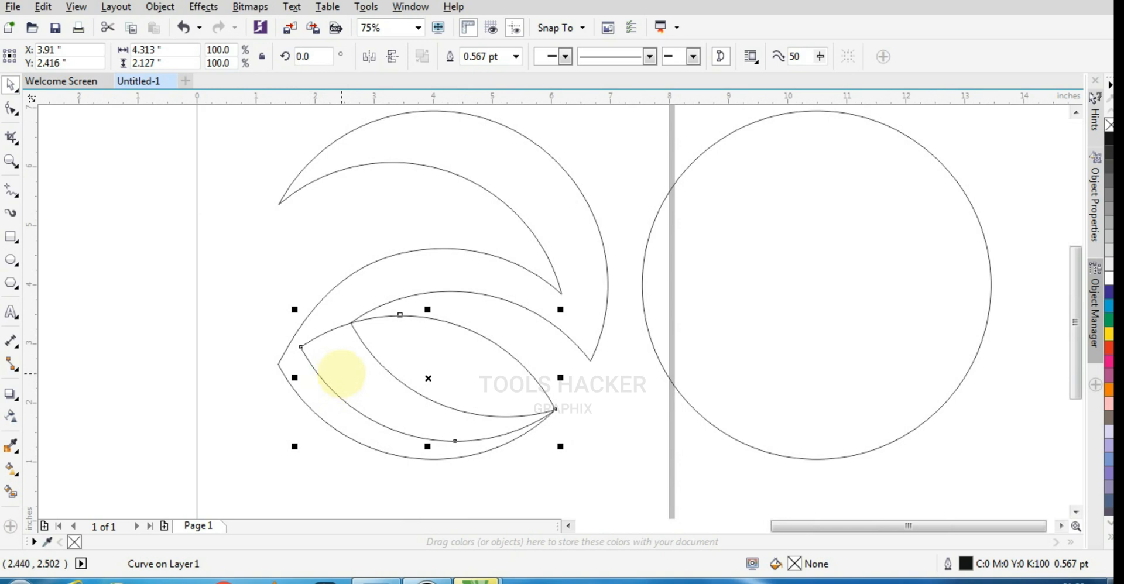
pyautogui.moveTo(294, 310); pyautogui.dragTo(314, 278)
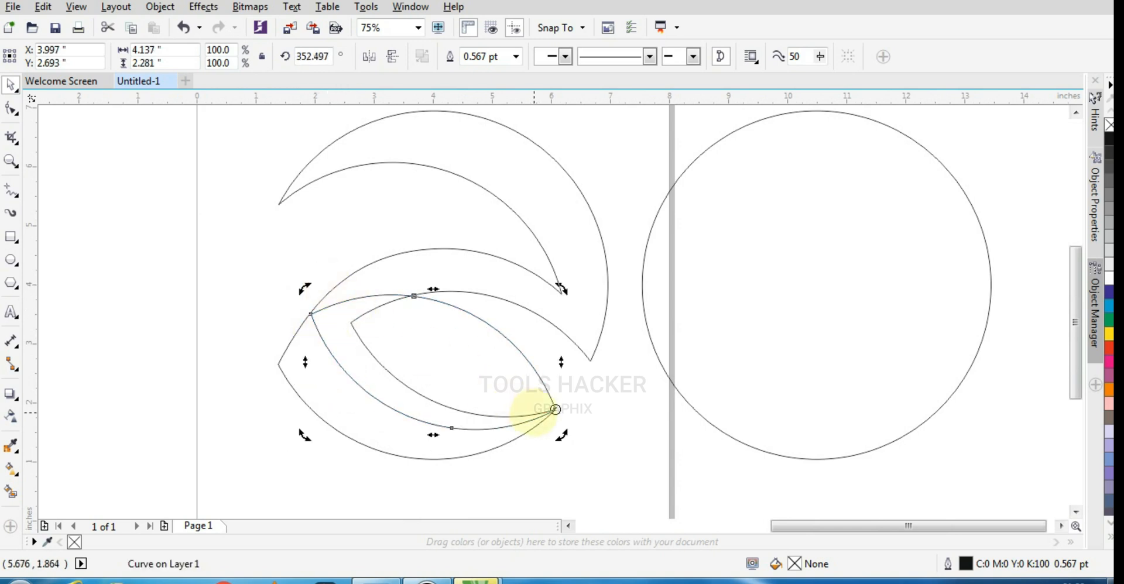
pyautogui.click(483, 284)
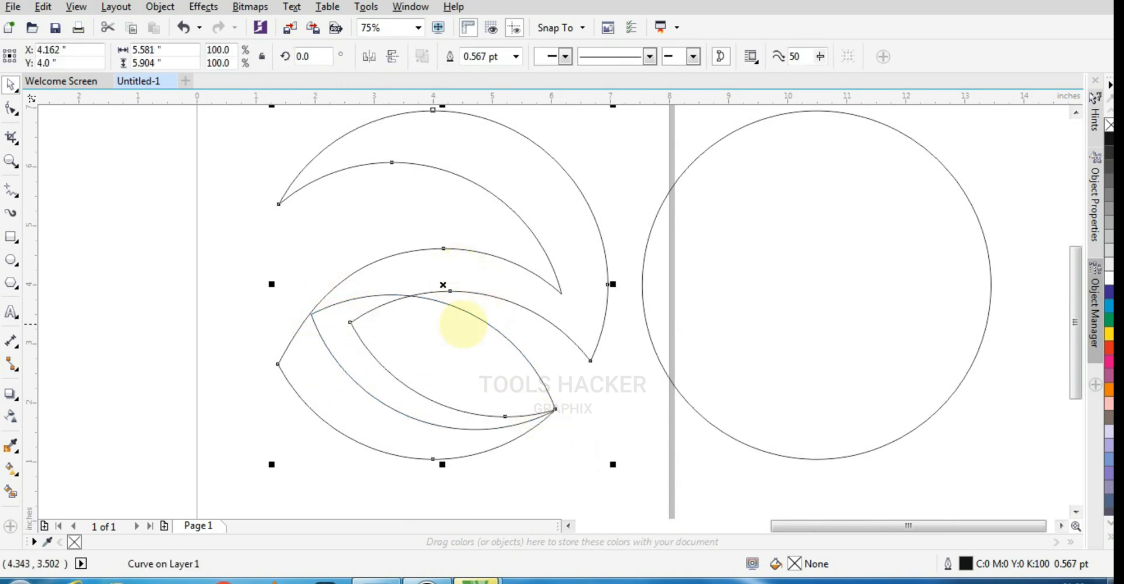
pyautogui.click(609, 436)
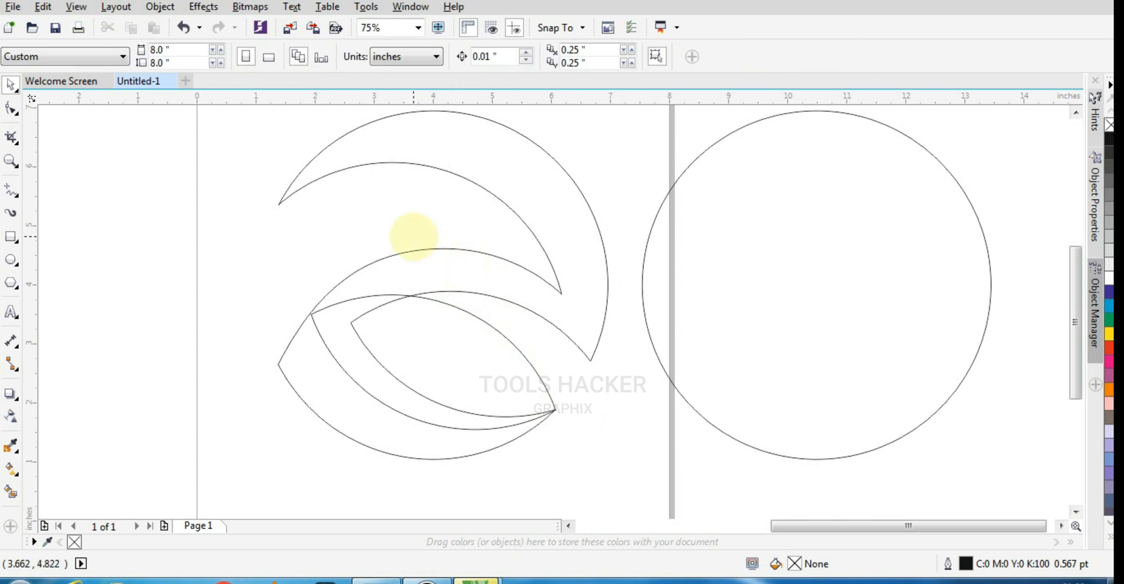
pyautogui.click(543, 218)
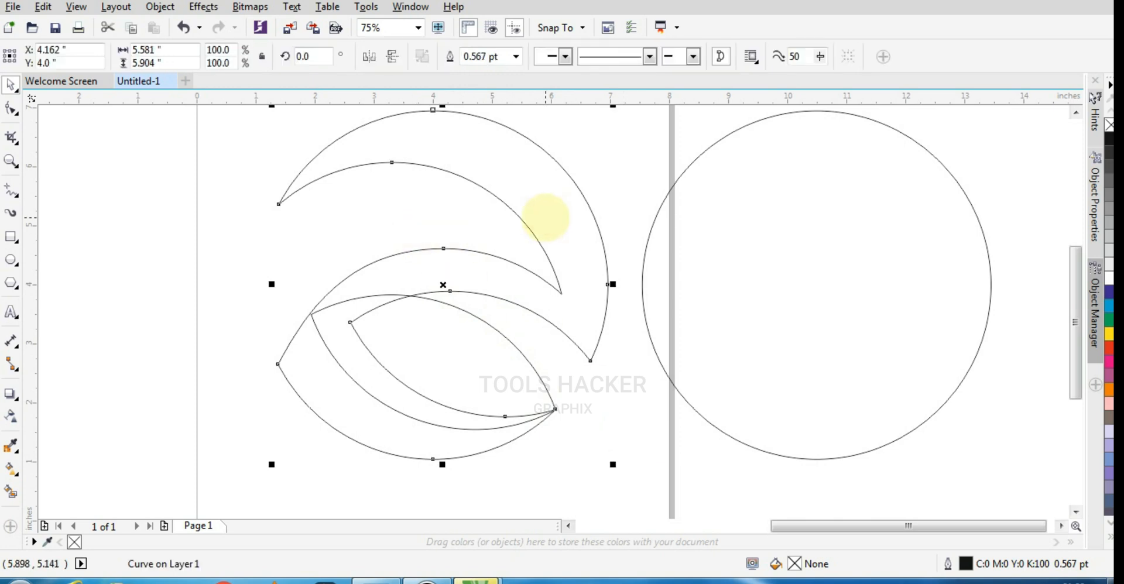
pyautogui.click(594, 424)
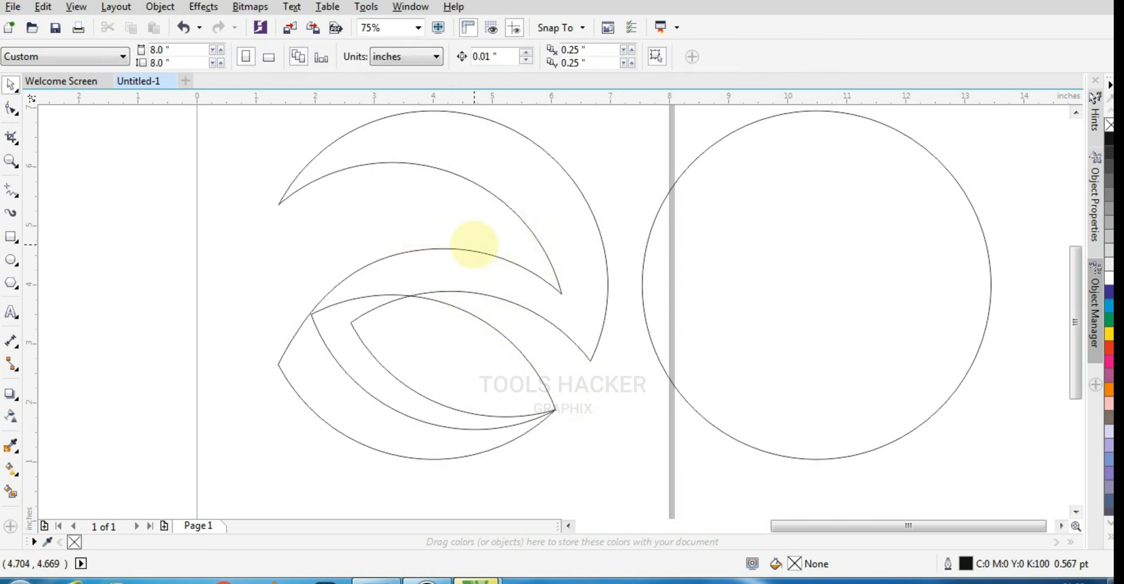
pyautogui.click(553, 413)
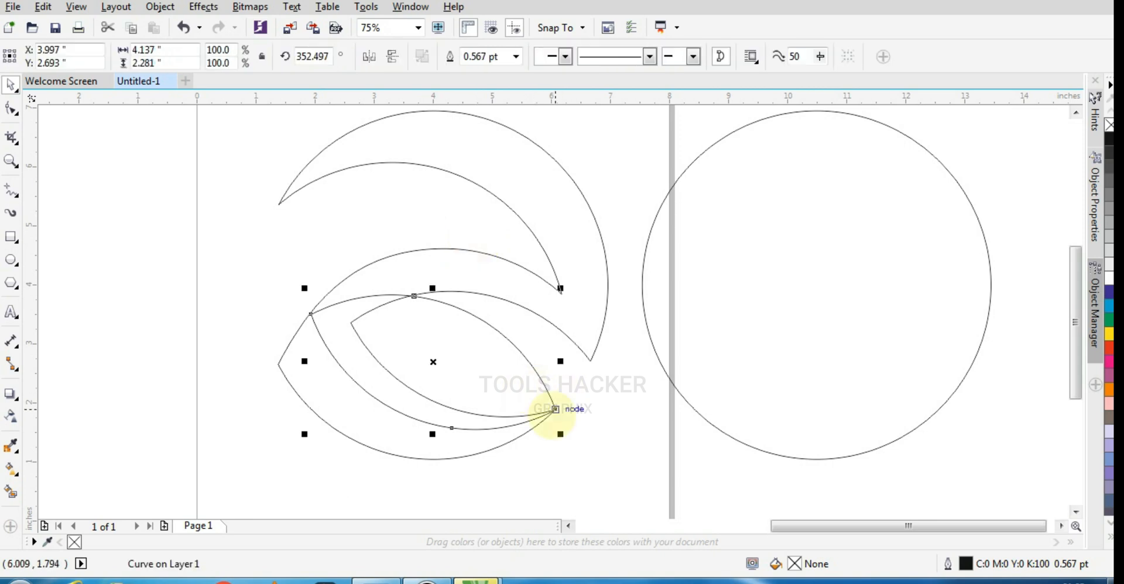
# - Apply a linear fountain fill to the trimmed circle shape, running from black at the upper left to red at the right
pyautogui.click(572, 306)
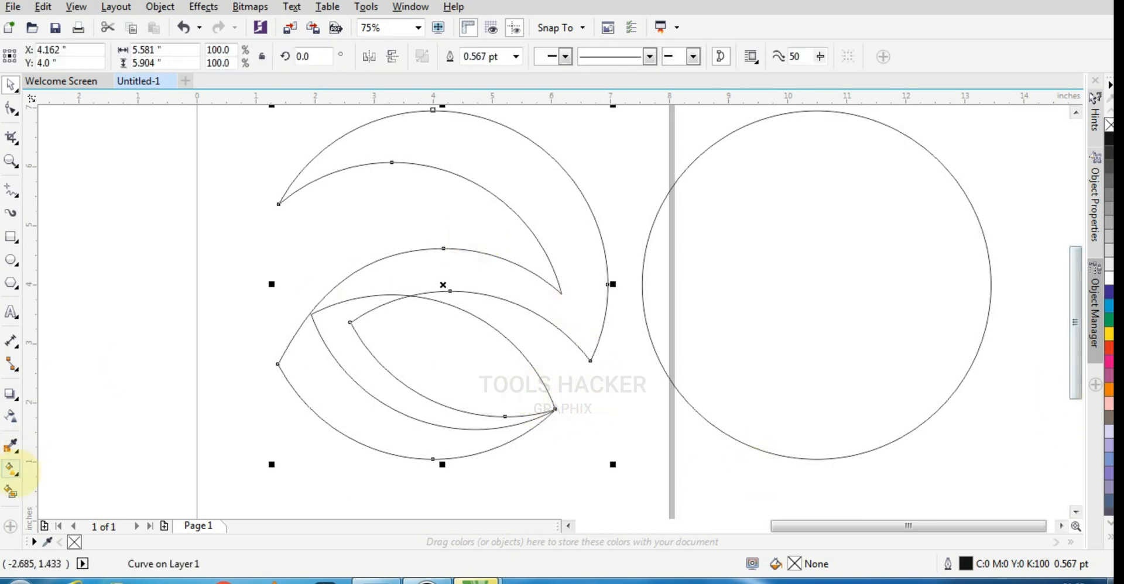
pyautogui.click(12, 469)
pyautogui.moveTo(562, 312); pyautogui.dragTo(592, 316)
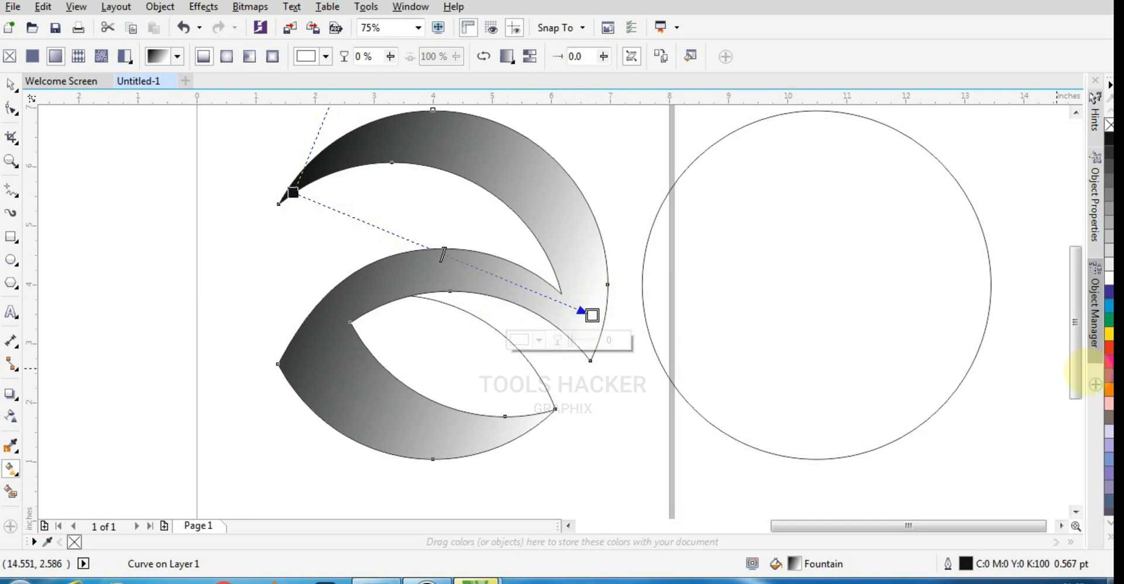
pyautogui.click(1110, 346)
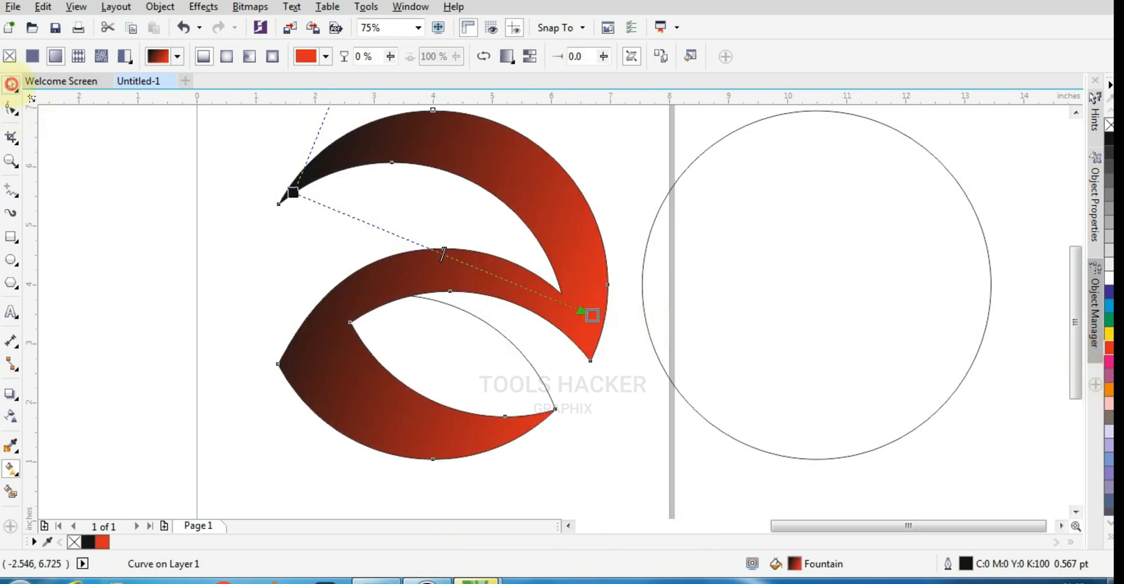
pyautogui.press('space')
# - Copy the trimmed swoosh's black-to-red fountain fill onto the empty leaf shape
pyautogui.click(424, 300)
pyautogui.click(246, 367)
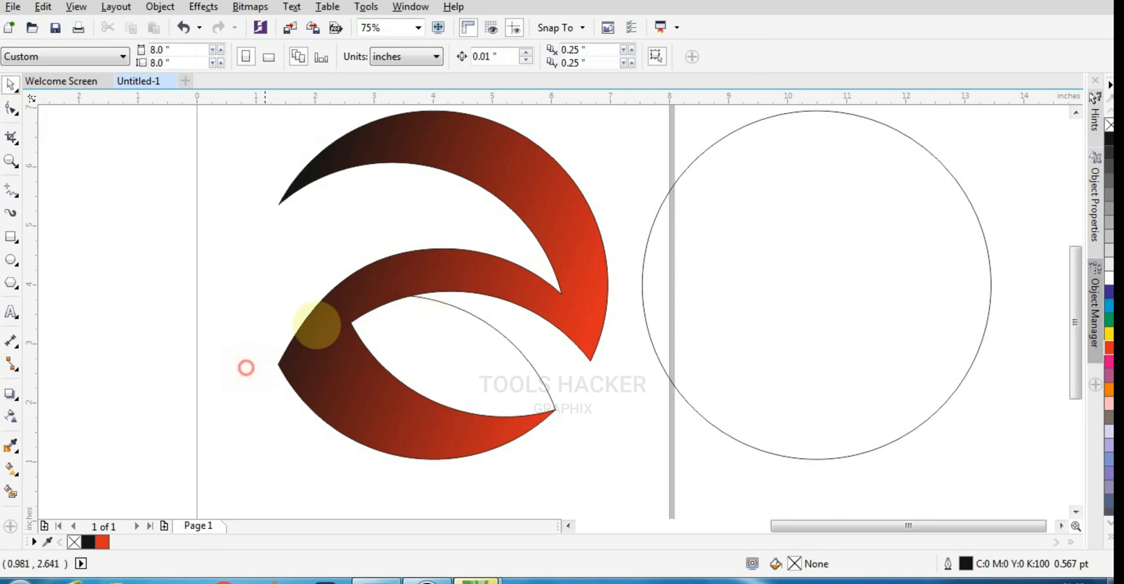
pyautogui.click(372, 284)
pyautogui.click(539, 376)
pyautogui.click(511, 284)
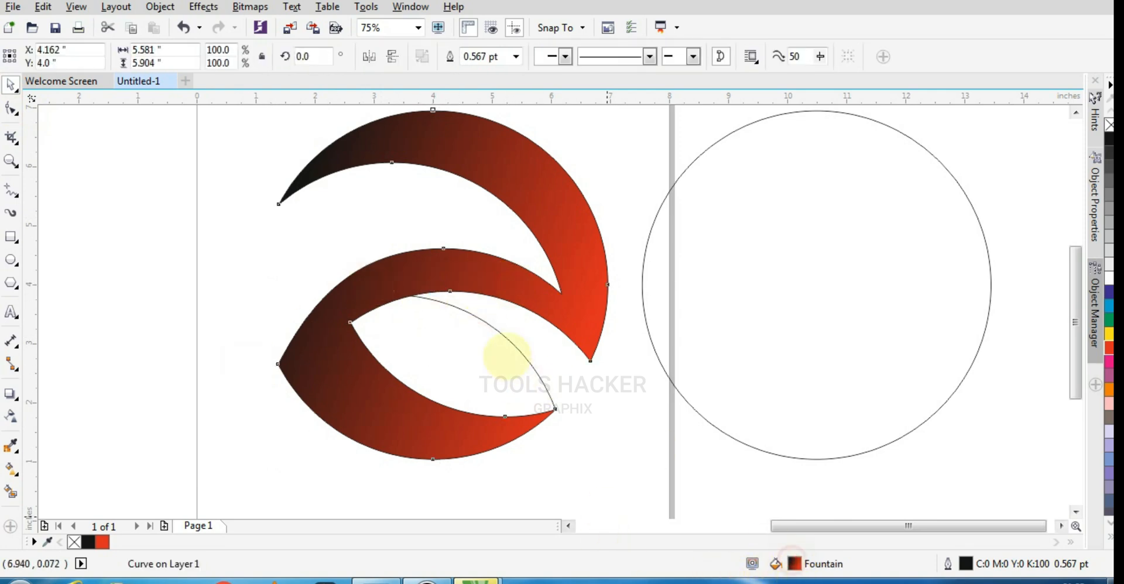
pyautogui.click(506, 354)
pyautogui.click(10, 417)
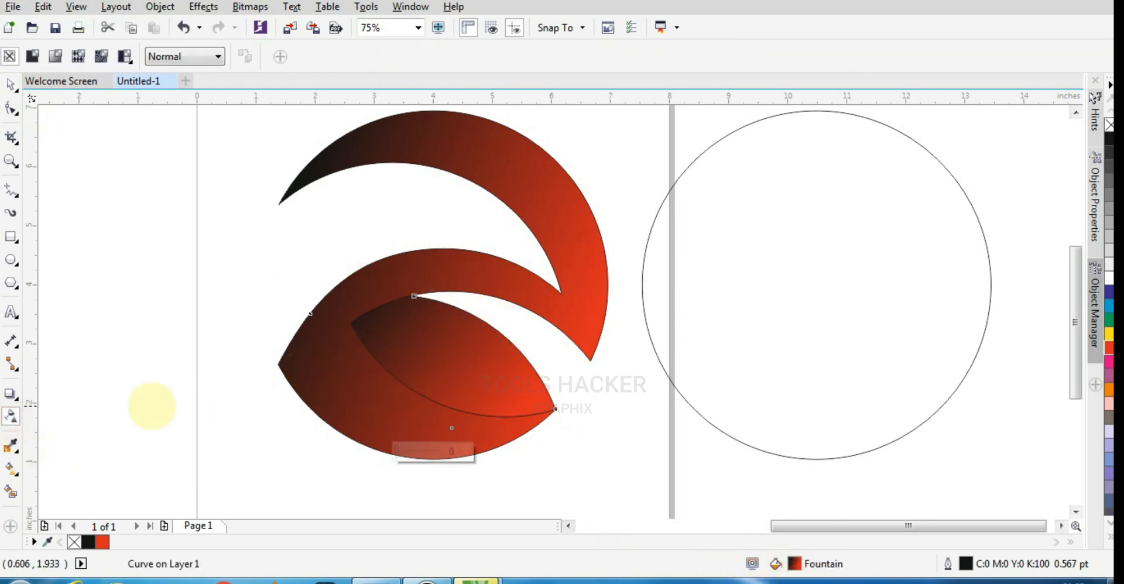
# - Reverse the leaf's fountain fill so it runs from red at its upper-left end to black at its lower-right tip
pyautogui.click(11, 468)
pyautogui.moveTo(322, 326); pyautogui.dragTo(351, 322)
pyautogui.click(10, 85)
pyautogui.click(90, 195)
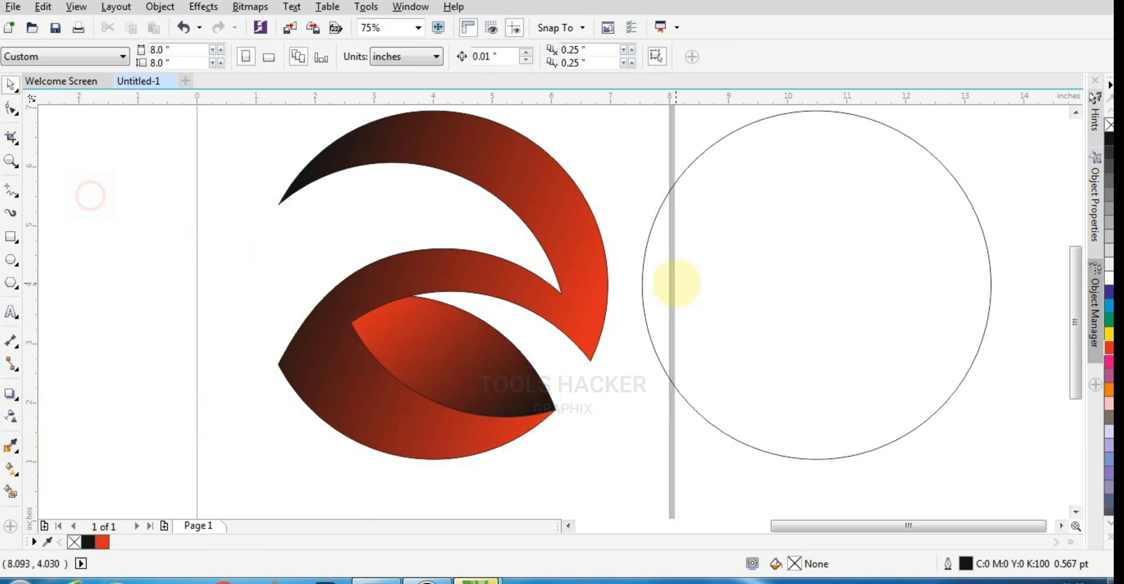
# - Move the outlined circle farther off the page, and place a copy of the gradient swoosh beside the page at about X -3.12, Y 0.72 inches
pyautogui.click(684, 355)
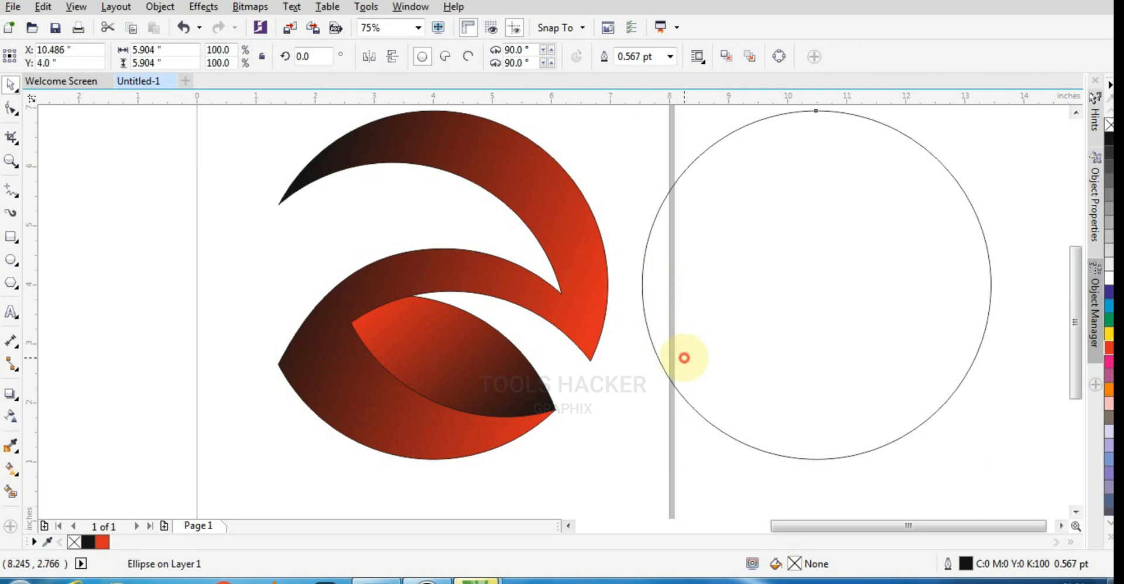
pyautogui.moveTo(707, 339); pyautogui.dragTo(738, 396)
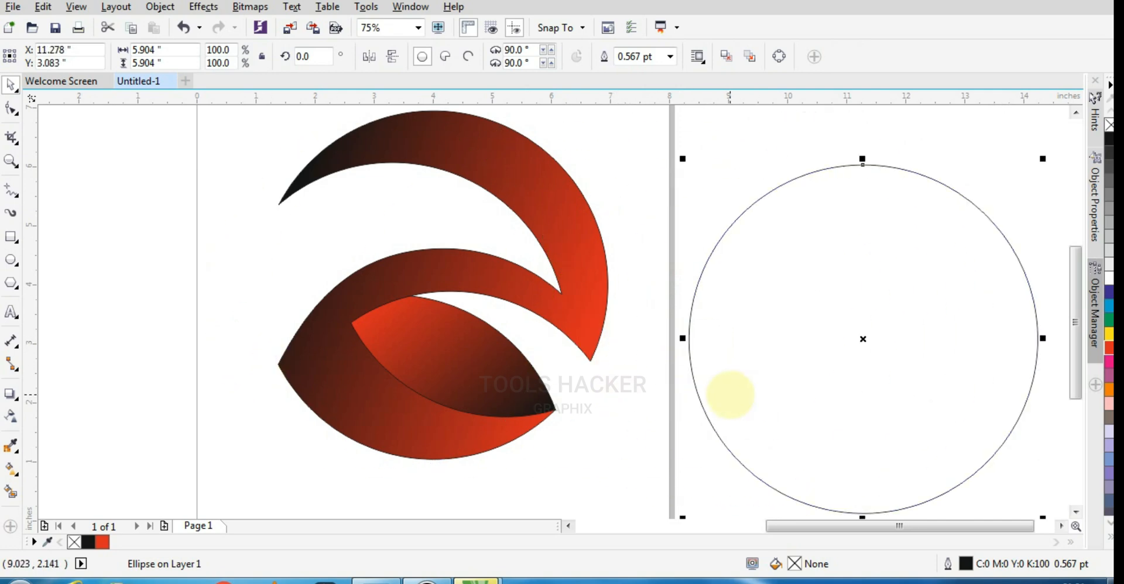
pyautogui.click(580, 322)
pyautogui.moveTo(580, 269); pyautogui.dragTo(976, 298)
pyautogui.moveTo(780, 169); pyautogui.dragTo(118, 253)
pyautogui.scroll(-1, 392, 214)
pyautogui.moveTo(318, 236); pyautogui.dragTo(236, 276)
pyautogui.scroll(1, 136, 360)
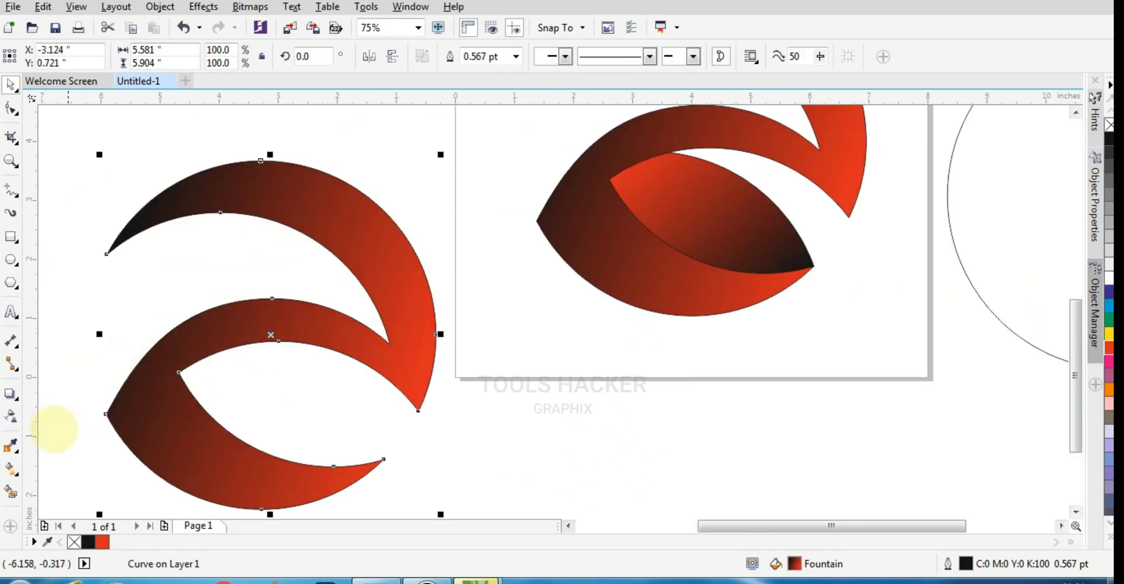
# - Redirect the swoosh copy's linear fountain fill so it runs from black at the lower left to red at the upper right
pyautogui.click(11, 417)
pyautogui.click(11, 468)
pyautogui.moveTo(417, 365); pyautogui.dragTo(430, 320)
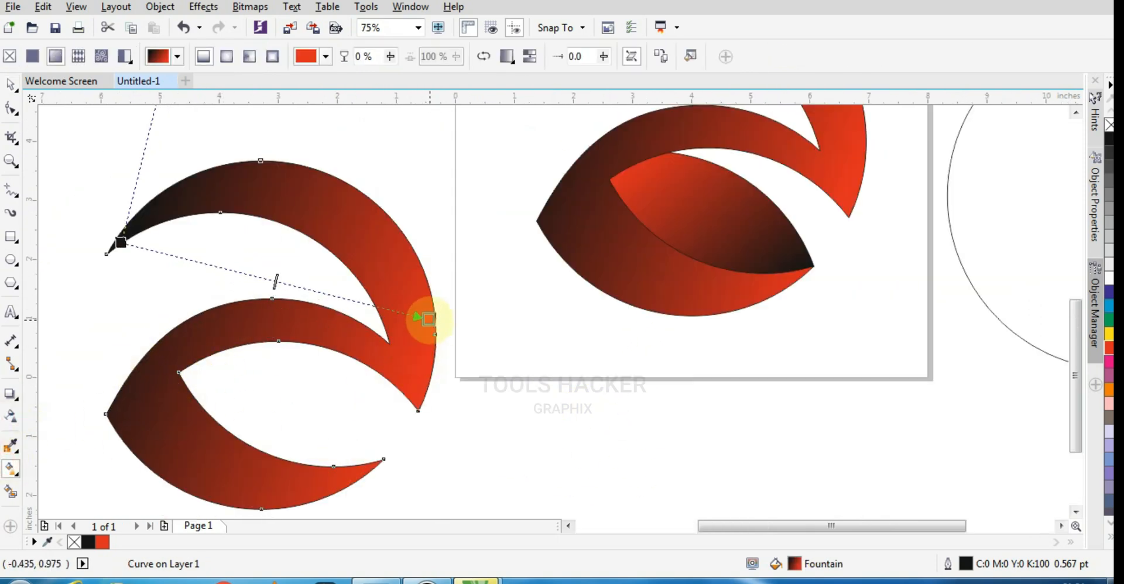
pyautogui.moveTo(119, 246); pyautogui.dragTo(107, 387)
pyautogui.moveTo(429, 319); pyautogui.dragTo(421, 275)
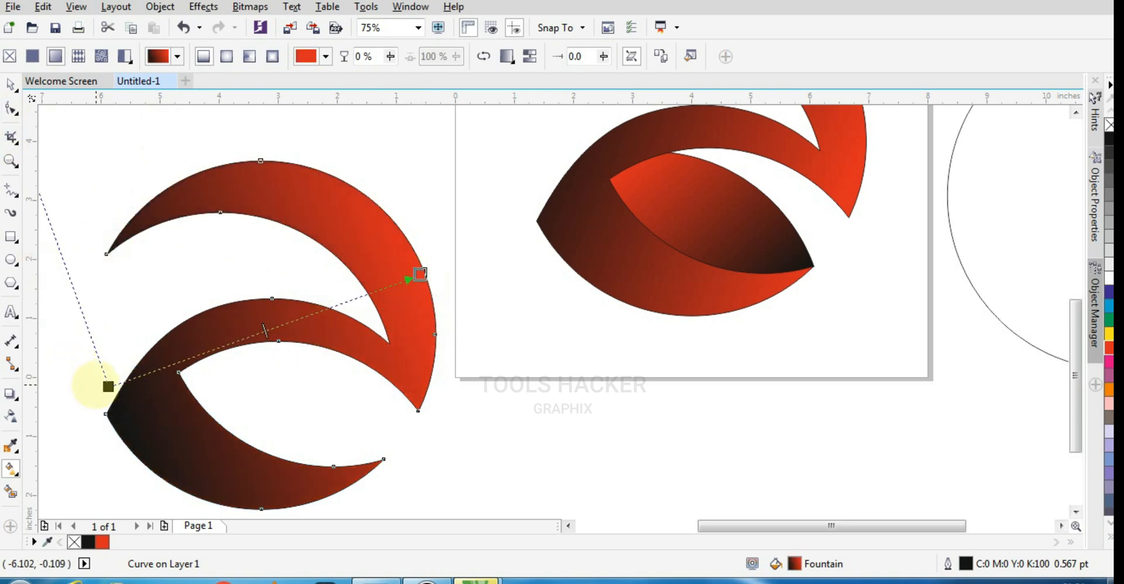
pyautogui.moveTo(108, 387); pyautogui.dragTo(91, 396)
pyautogui.click(11, 86)
# - Remove the outline of the swoosh copy and PowerClip it inside the original swoosh
pyautogui.scroll(-1, 342, 320)
pyautogui.rightClick(350, 295)
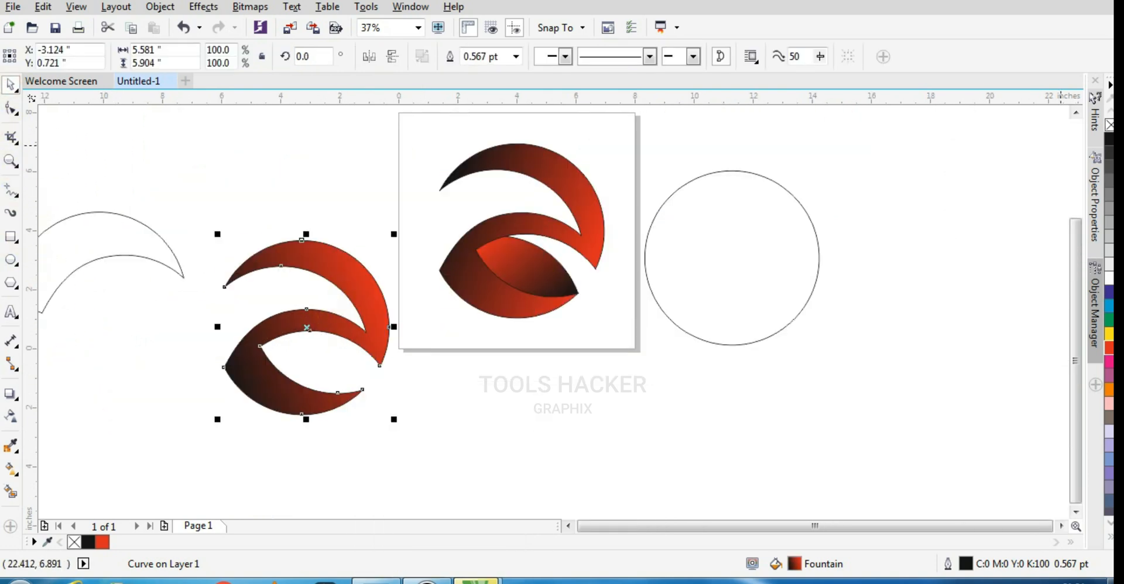
pyautogui.rightClick(1109, 125)
pyautogui.click(524, 467)
pyautogui.rightClick(379, 294)
pyautogui.click(465, 161)
pyautogui.click(581, 188)
# - Edit the PowerClip contents, adjusting the clipped copy so a lighter band of the original swoosh remains along its outer edge
pyautogui.scroll(1, 583, 189)
pyautogui.doubleClick(581, 201)
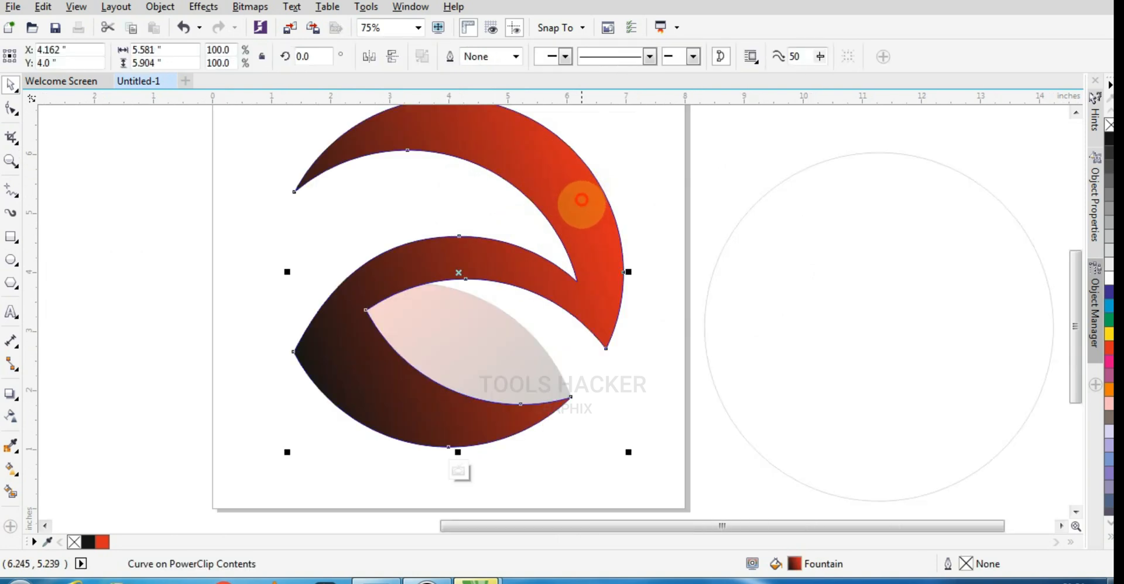
pyautogui.moveTo(632, 453); pyautogui.dragTo(609, 487)
pyautogui.moveTo(578, 250); pyautogui.dragTo(591, 229)
pyautogui.keyDown('ctrl'); pyautogui.click(740, 312); pyautogui.keyUp('ctrl')
pyautogui.scroll(-1, 735, 317)
pyautogui.scroll(2, 634, 324)
pyautogui.scroll(-1, 516, 407)
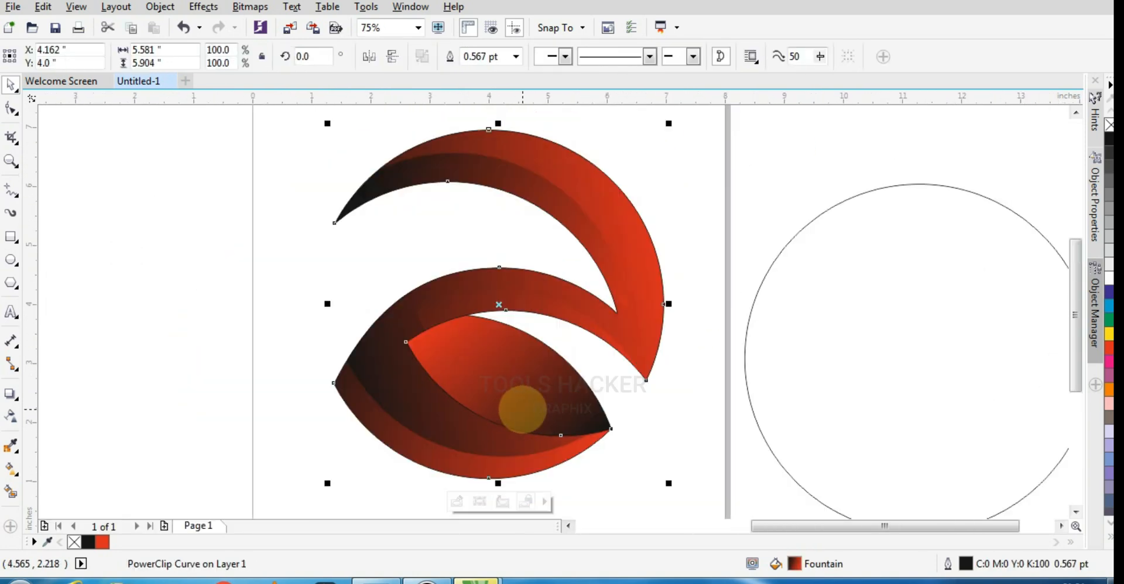
# - Align the outlined circle with the swoosh, centering it both vertically and horizontally
pyautogui.click(745, 358)
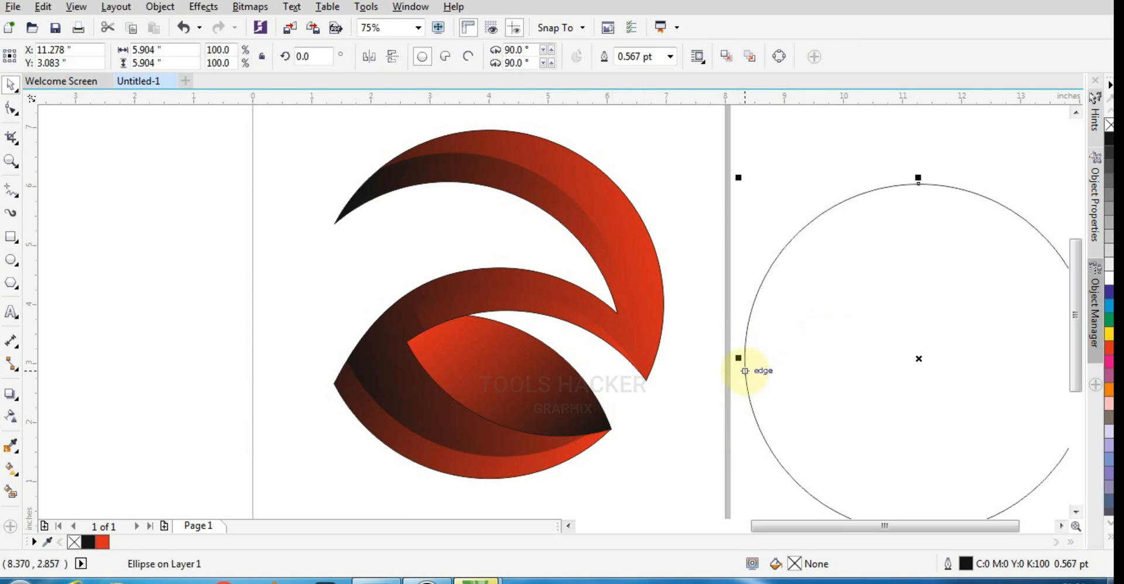
pyautogui.keyDown('shift'); pyautogui.click(649, 374); pyautogui.keyUp('shift')
pyautogui.press('l')
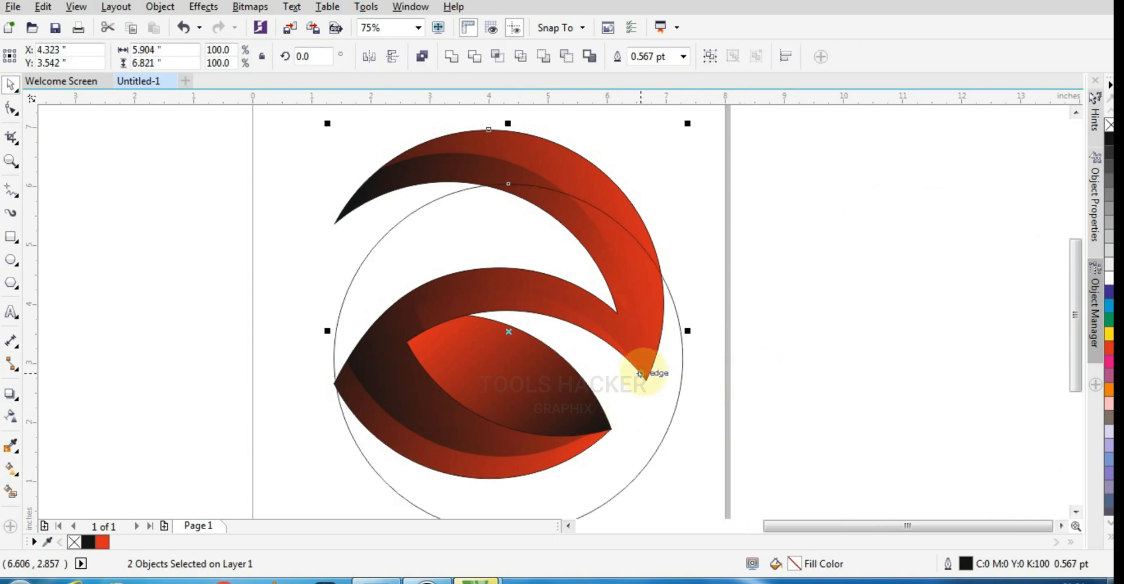
pyautogui.press('e')
pyautogui.click(751, 388)
pyautogui.click(674, 361)
pyautogui.keyDown('shift'); pyautogui.click(339, 389); pyautogui.keyUp('shift')
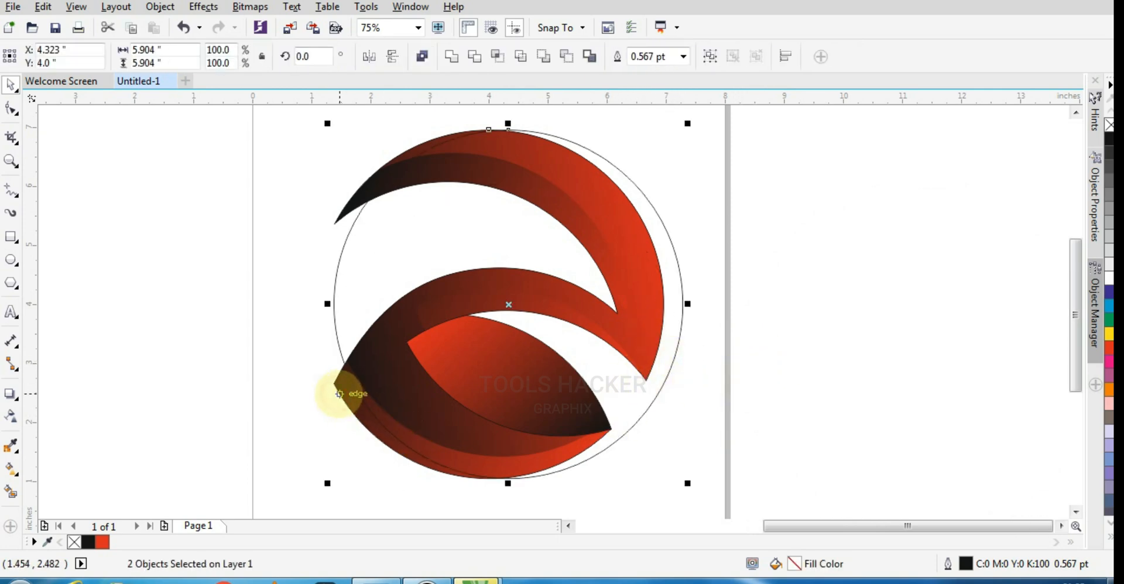
pyautogui.press('c')
# - Nudge the outlined circle left to about X 4.00 inches so its edge coincides with the swoosh's outer curve
pyautogui.click(622, 319)
pyautogui.click(674, 308)
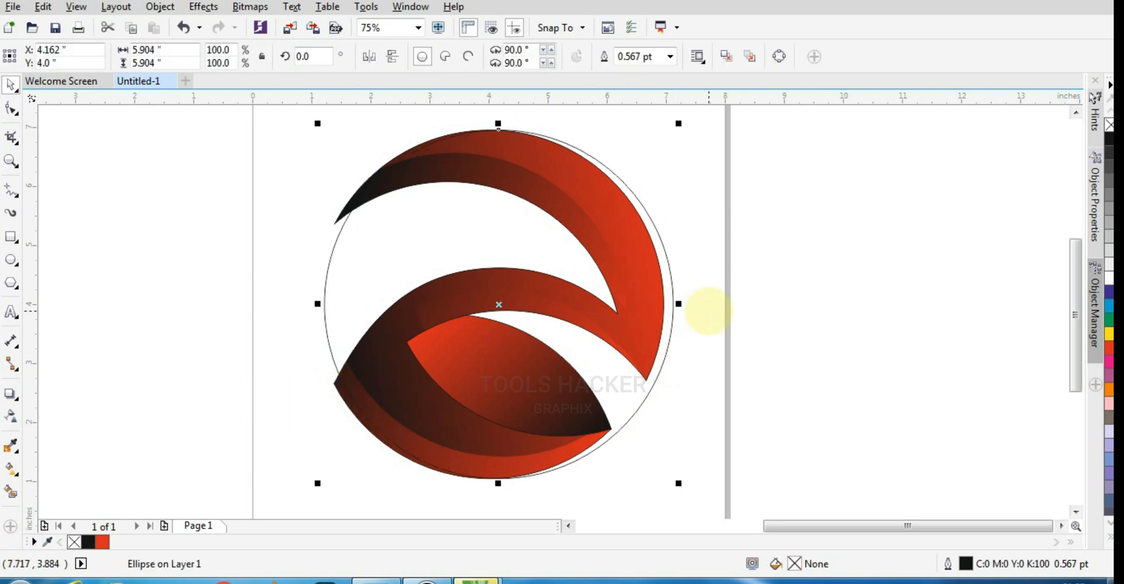
pyautogui.press('Left')
pyautogui.press('Left')
pyautogui.press('Left')
pyautogui.press('Left')
pyautogui.press('Left')
pyautogui.press('Left')
pyautogui.press('Left')
pyautogui.press('Left')
pyautogui.scroll(8, 603, 439)
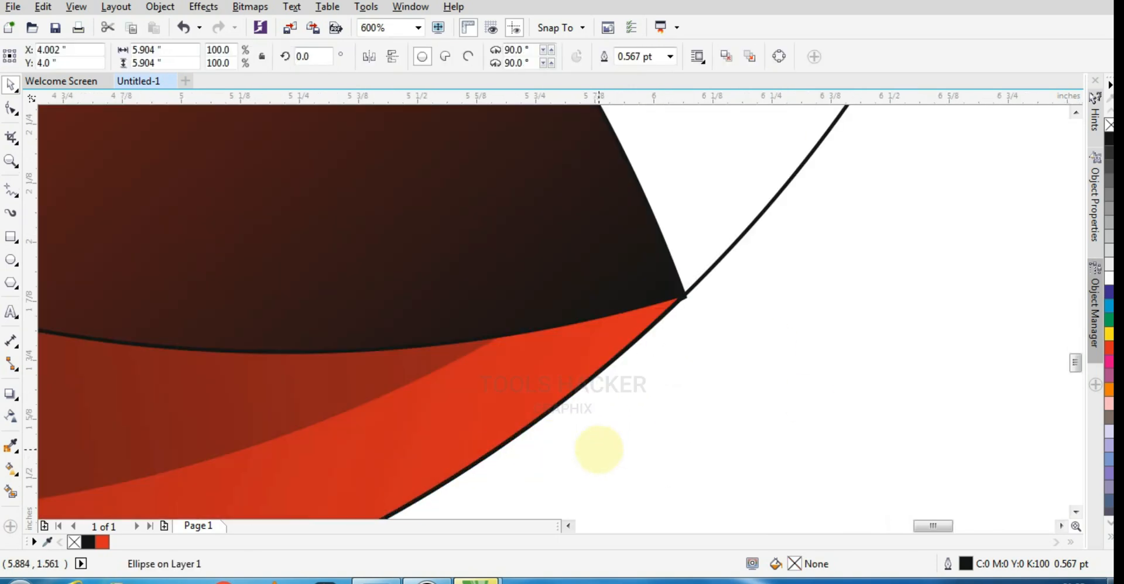
pyautogui.scroll(-8, 689, 402)
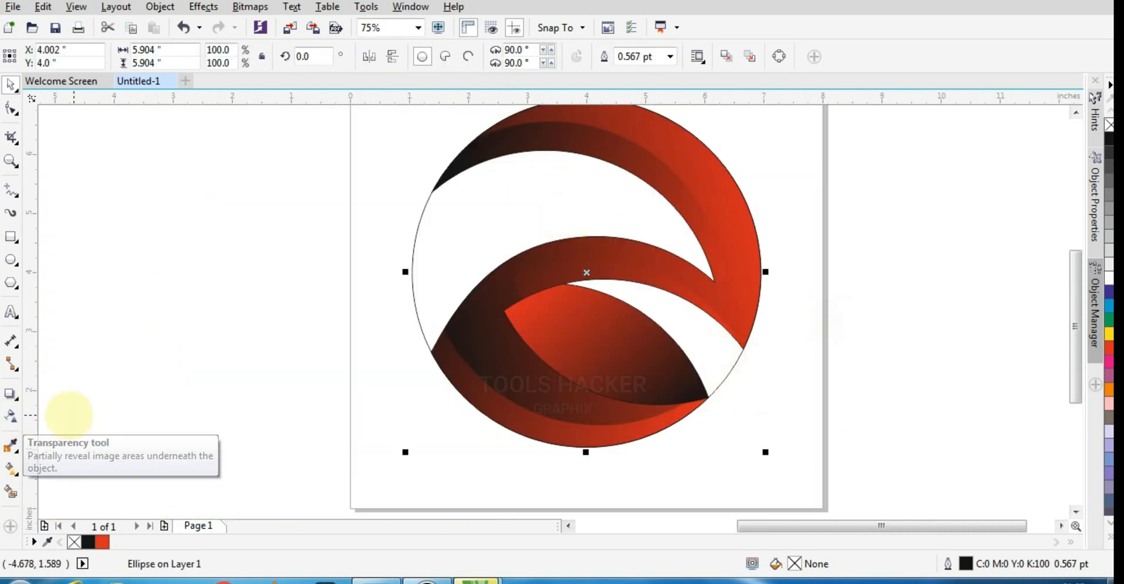
# - Apply a linear fountain fill to the background circle, running from red at the upper left to black at the lower right
pyautogui.click(11, 469)
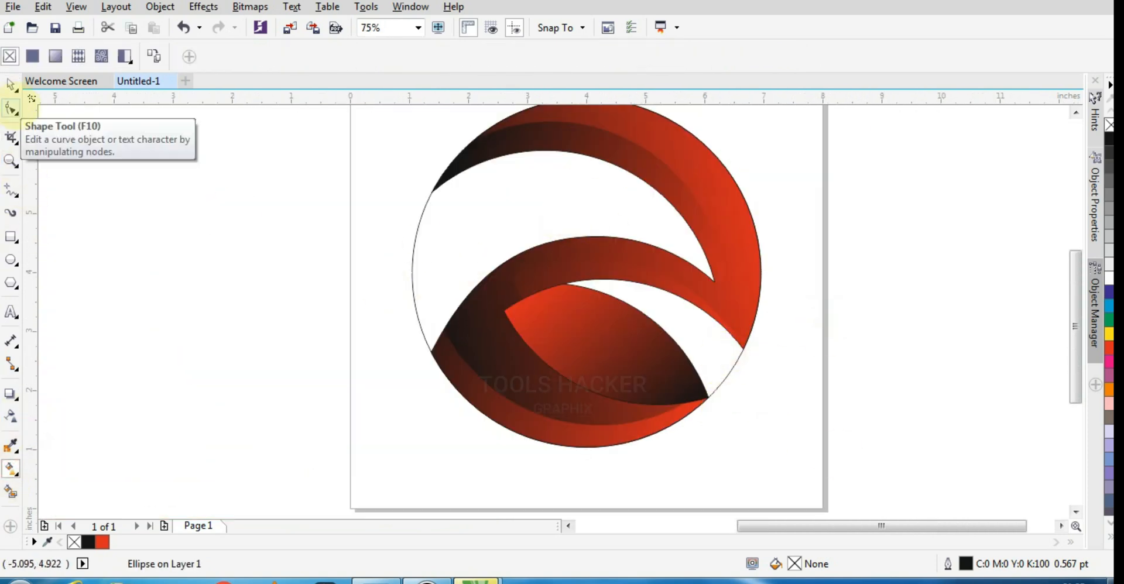
pyautogui.click(11, 86)
pyautogui.click(11, 468)
pyautogui.moveTo(468, 198); pyautogui.dragTo(720, 339)
pyautogui.moveTo(467, 198); pyautogui.dragTo(439, 208)
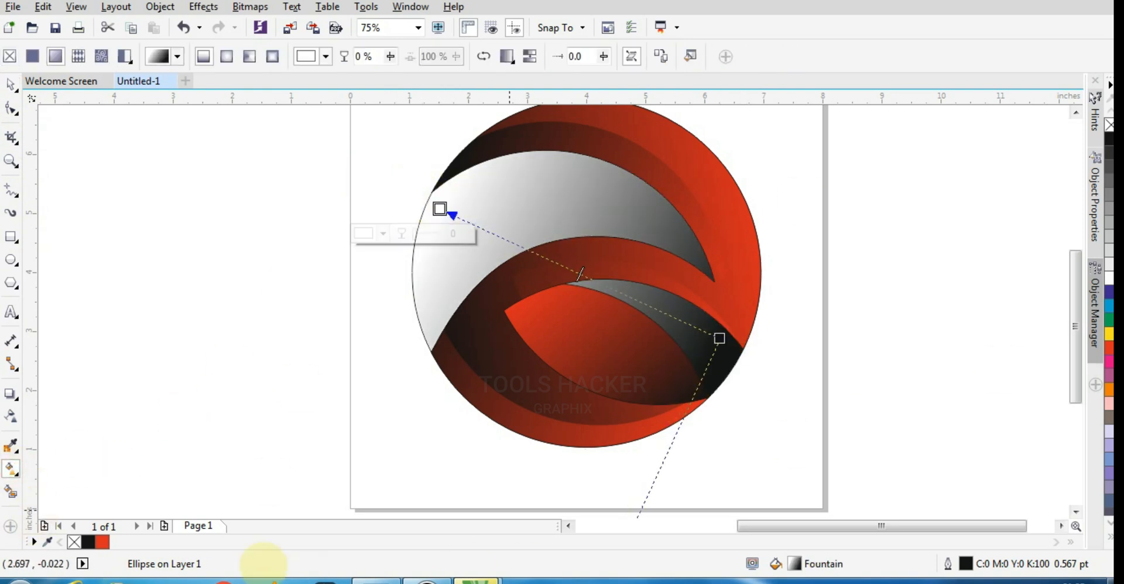
pyautogui.click(103, 542)
pyautogui.click(11, 85)
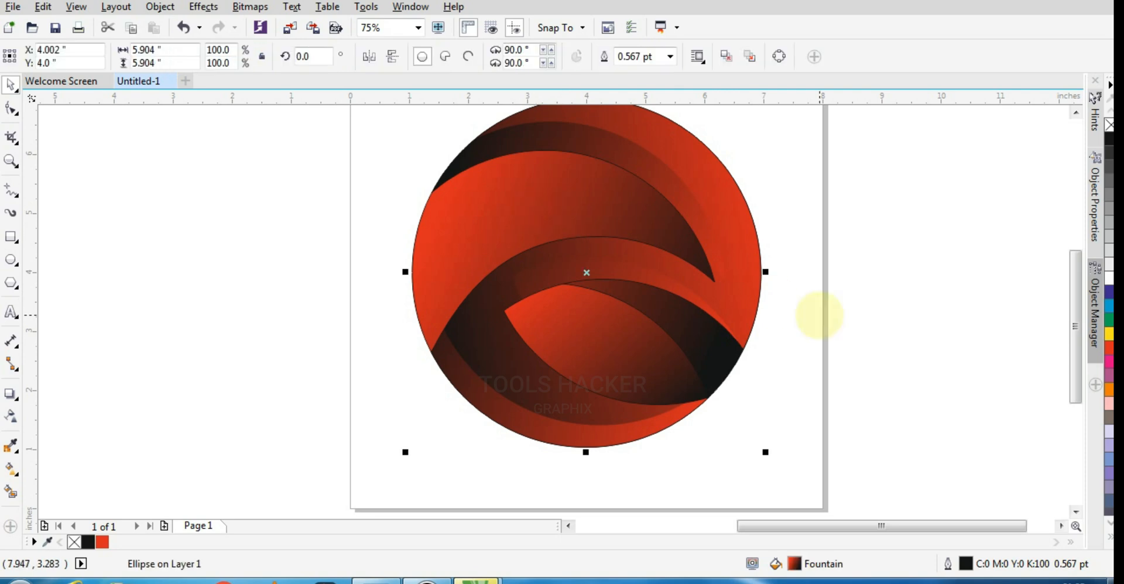
# - Duplicate the gradient circle slightly lower and fill the copy with white
pyautogui.press('Down')
pyautogui.press('Down')
pyautogui.press('Down')
pyautogui.press('Down')
pyautogui.press('Down')
pyautogui.press('Down')
pyautogui.press('Down')
pyautogui.press('Down')
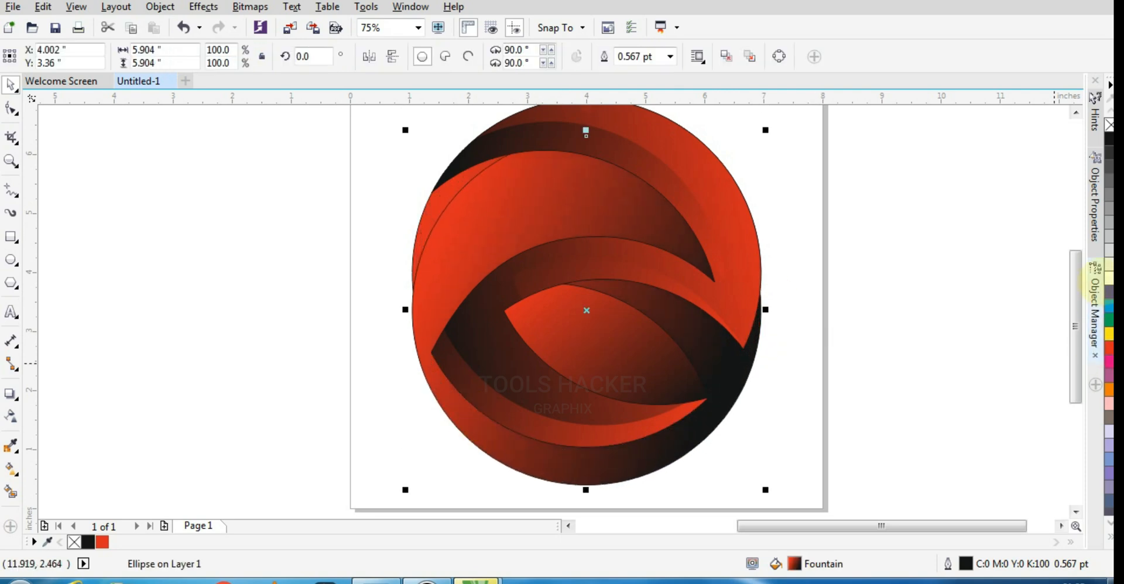
pyautogui.click(1110, 279)
# - Nudge the white circle down and right to about X 4.30, Y 1.56 inches so its top edge lies under the swoosh's middle band
pyautogui.press('Down')
pyautogui.press('Down')
pyautogui.press('Down')
pyautogui.press('Down')
pyautogui.press('Down')
pyautogui.press('Down')
pyautogui.press('Down')
pyautogui.press('Down')
pyautogui.press('Down')
pyautogui.press('Down')
pyautogui.press('Down')
pyautogui.press('Down')
pyautogui.press('Down')
pyautogui.press('Down')
pyautogui.press('Down')
pyautogui.press('Down')
pyautogui.press('Down')
pyautogui.press('Down')
pyautogui.press('Down')
pyautogui.press('Down')
pyautogui.press('Down')
pyautogui.press('Down')
pyautogui.press('Down')
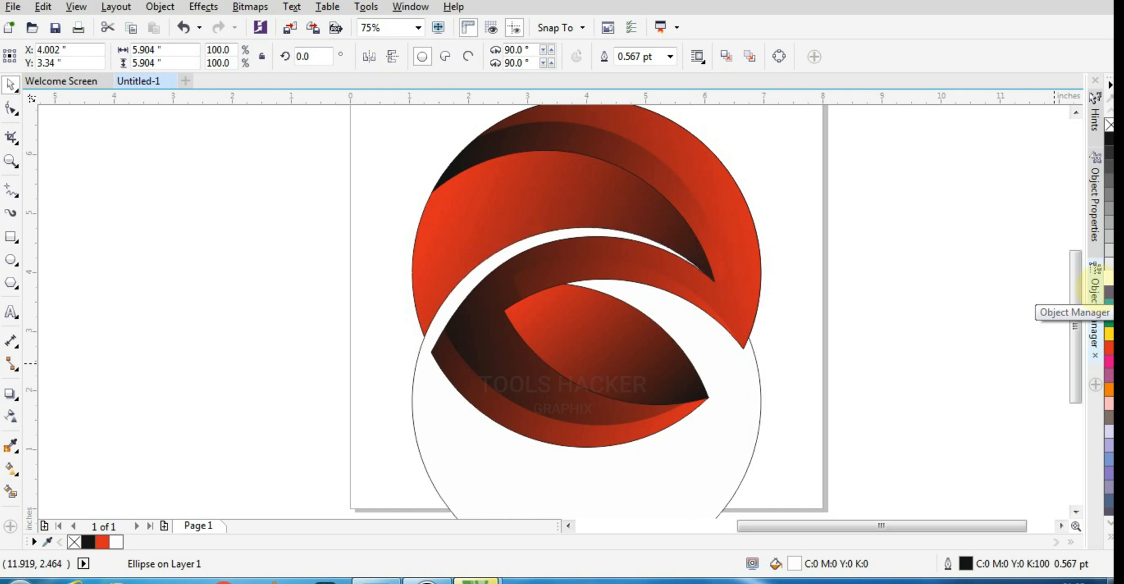
pyautogui.press('Right')
pyautogui.press('Right')
pyautogui.press('Right')
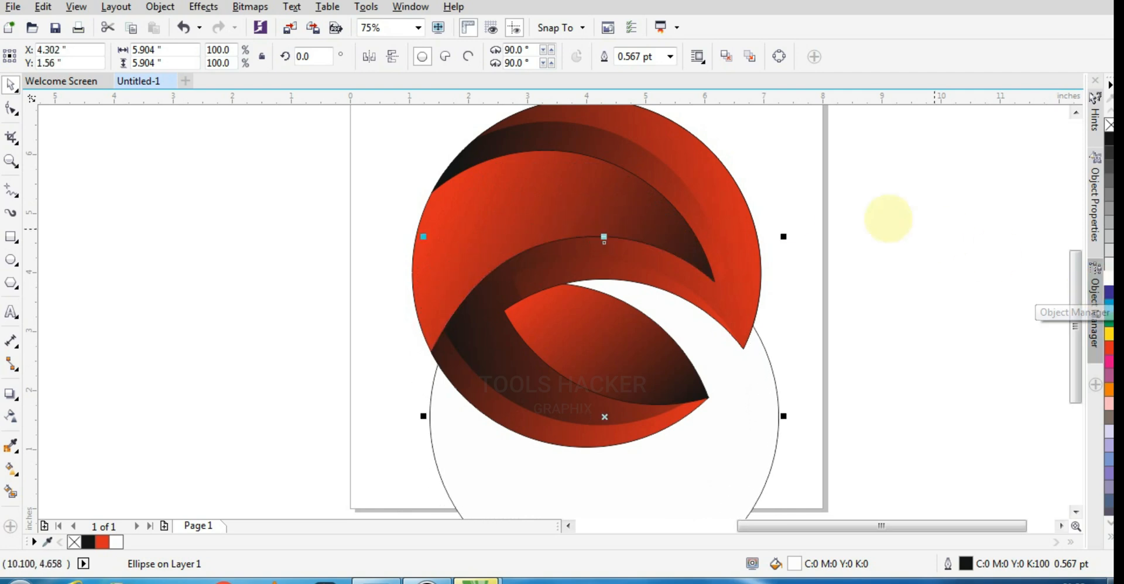
# - Trim the gradient background circle with the white circle, and move the white circle off the page to about X -5.55, Y 2.55 inches
pyautogui.keyDown('shift'); pyautogui.click(419, 275); pyautogui.keyUp('shift')
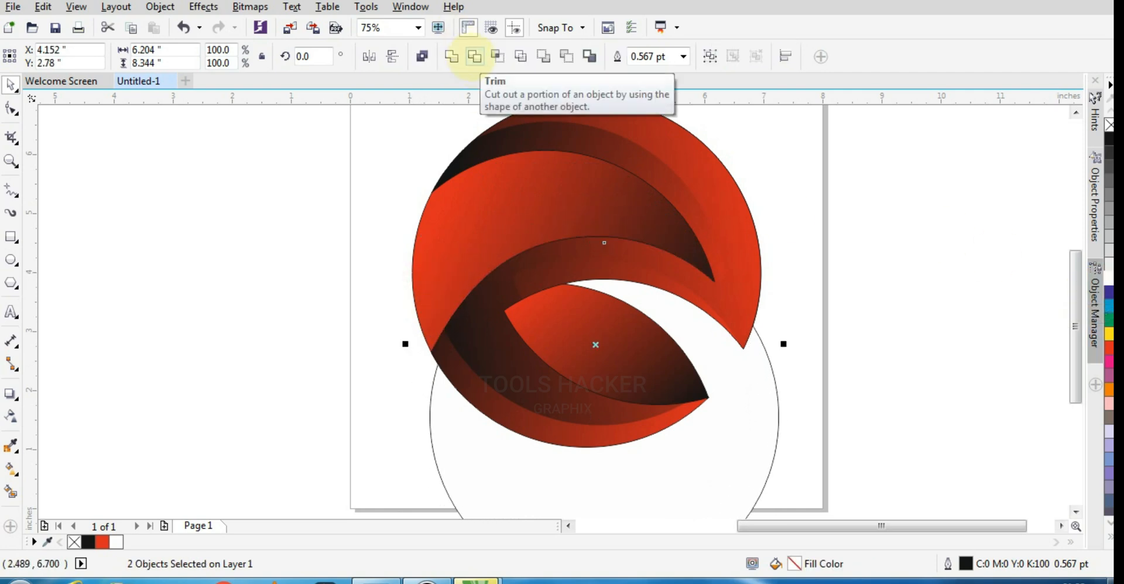
pyautogui.click(473, 56)
pyautogui.moveTo(753, 414); pyautogui.dragTo(132, 343)
pyautogui.scroll(-1, 551, 346)
pyautogui.scroll(1, 542, 341)
pyautogui.scroll(-1, 553, 253)
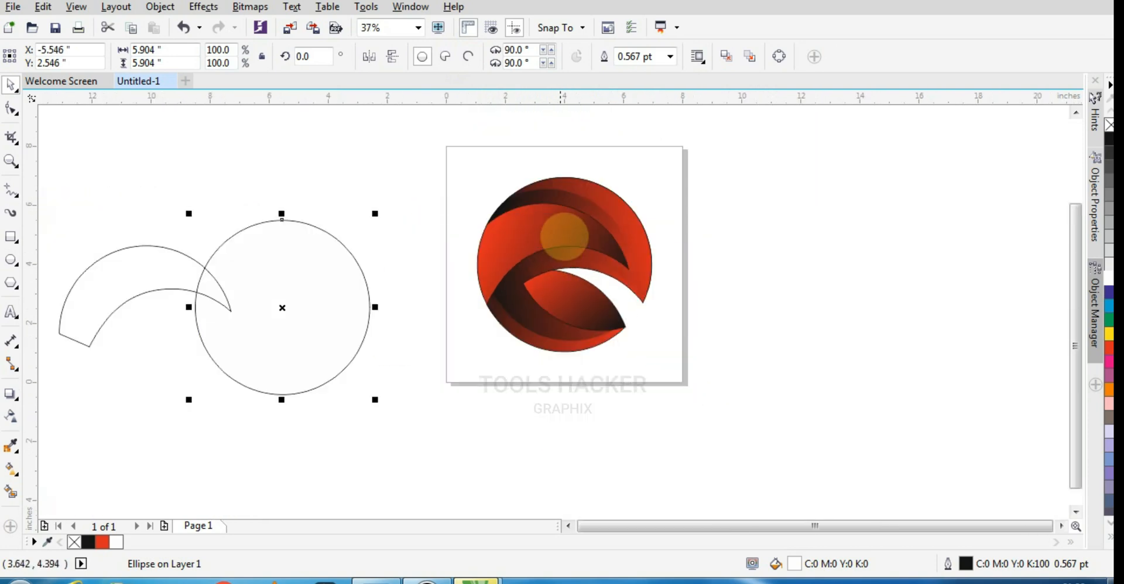
# - Remove the outlines from all shapes of the logo on the page
pyautogui.moveTo(475, 159); pyautogui.dragTo(682, 374)
pyautogui.rightClick(1109, 125)
pyautogui.click(878, 277)
pyautogui.scroll(1, 879, 276)
pyautogui.scroll(-1, 724, 310)
pyautogui.scroll(1, 668, 303)
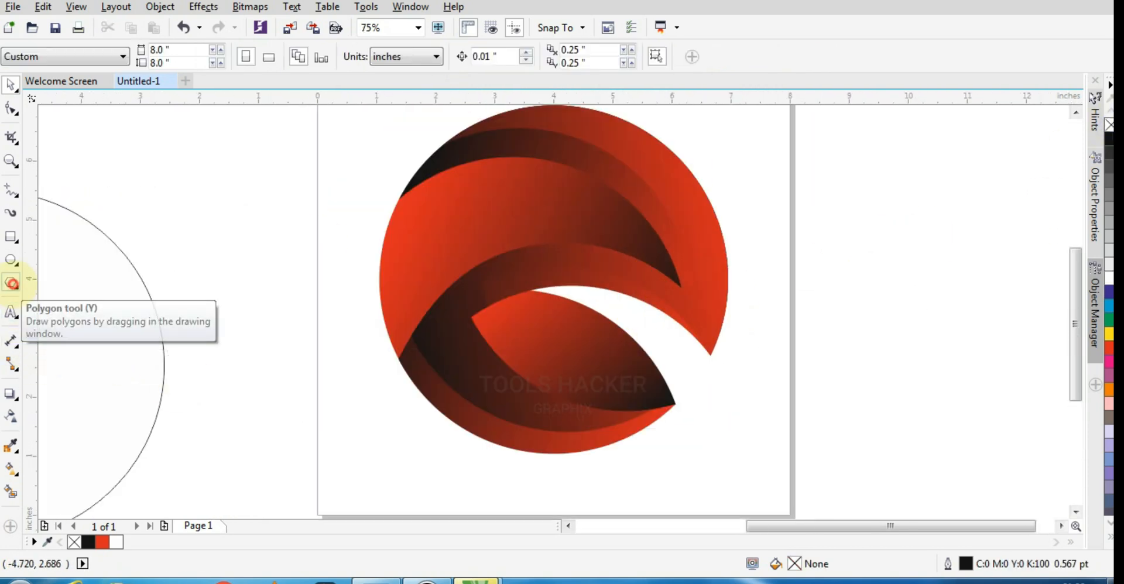
# - Draw a circle about 4.22 inches wide beside the logo and give it a linear white-to-black fountain fill
pyautogui.click(11, 259)
pyautogui.moveTo(824, 321); pyautogui.dragTo(948, 445)
pyautogui.click(12, 469)
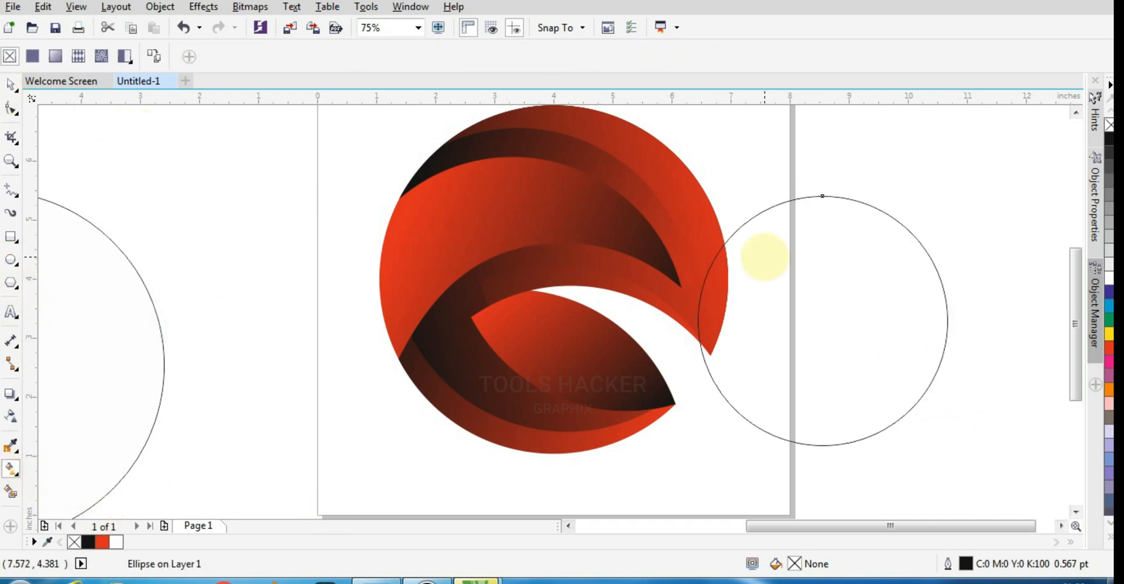
pyautogui.moveTo(765, 256); pyautogui.dragTo(896, 373)
pyautogui.moveTo(887, 365)
pyautogui.mouseDown()
pyautogui.moveTo(736, 331)
pyautogui.moveTo(822, 327)
pyautogui.moveTo(895, 374)
pyautogui.mouseUp()
pyautogui.moveTo(895, 373); pyautogui.dragTo(713, 322)
pyautogui.moveTo(767, 256); pyautogui.dragTo(917, 363)
pyautogui.moveTo(712, 322); pyautogui.dragTo(762, 270)
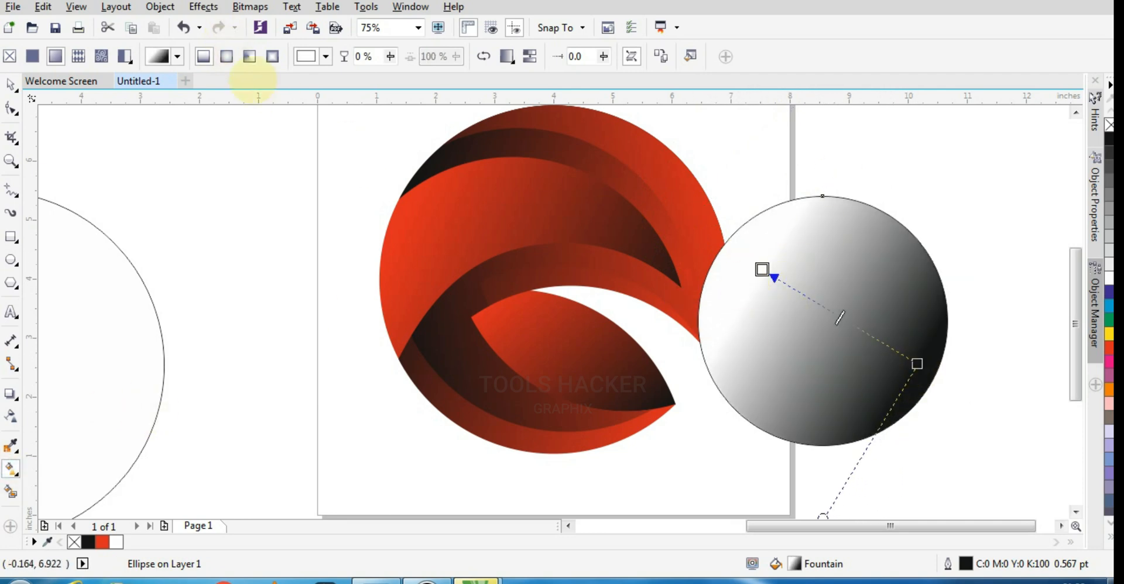
# - Change the small circle to an elliptical fountain fill with a white highlight near its left edge fading to black, and move it clear of the logo
pyautogui.click(227, 57)
pyautogui.moveTo(841, 318); pyautogui.dragTo(740, 312)
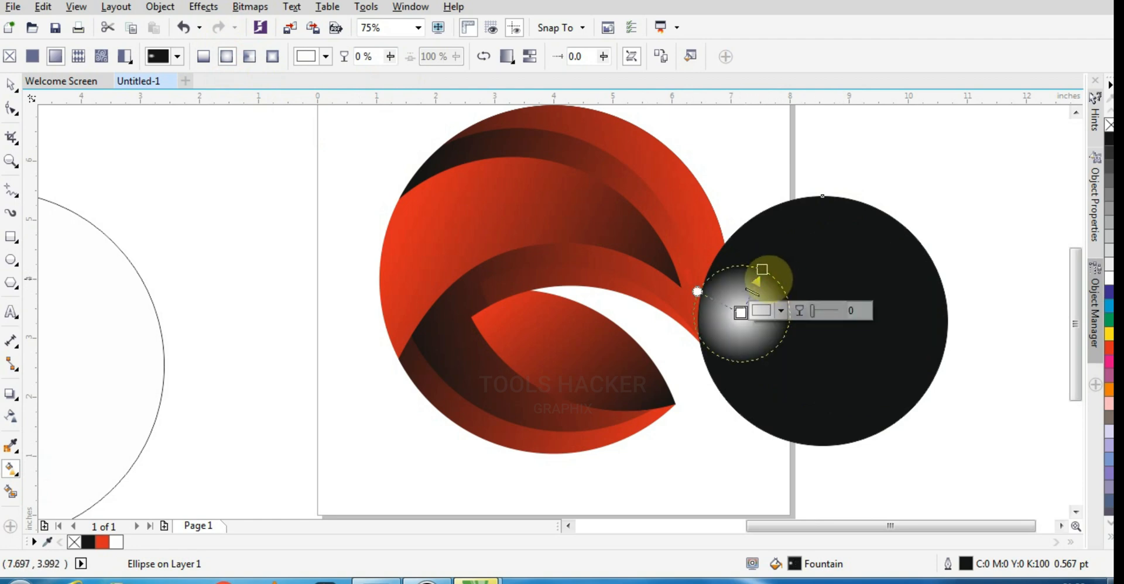
pyautogui.moveTo(763, 270); pyautogui.dragTo(917, 289)
pyautogui.moveTo(741, 312)
pyautogui.mouseDown()
pyautogui.moveTo(757, 291)
pyautogui.moveTo(742, 300)
pyautogui.mouseUp()
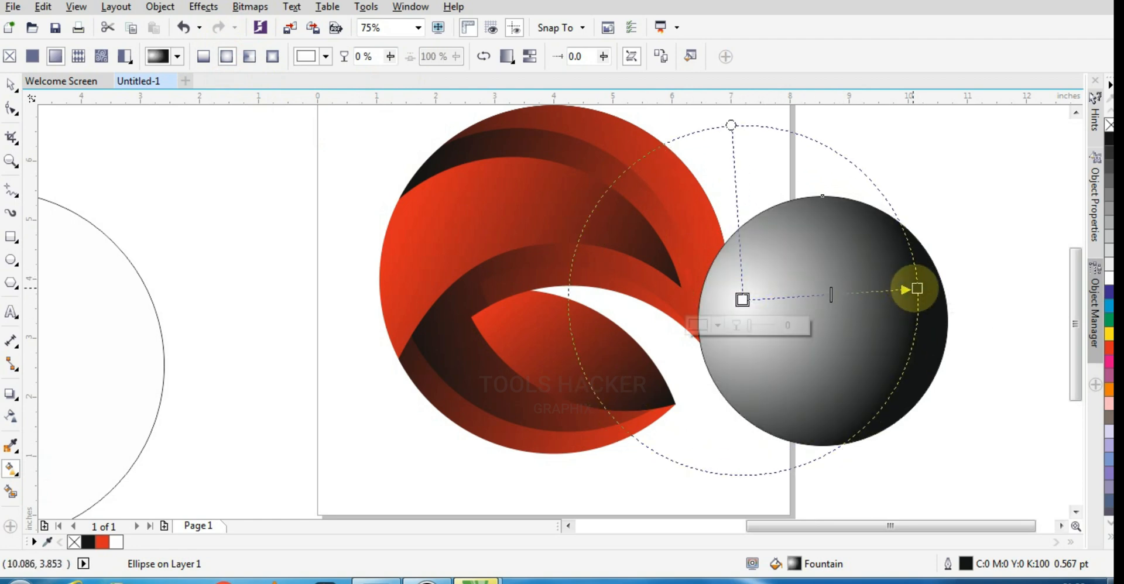
pyautogui.moveTo(917, 289); pyautogui.dragTo(934, 304)
pyautogui.click(10, 84)
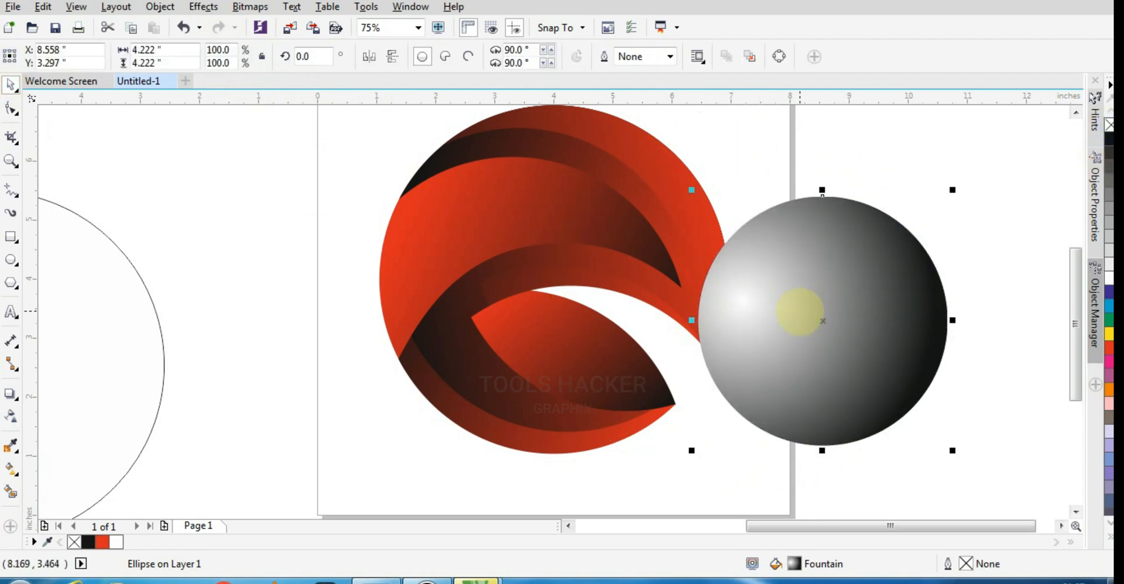
pyautogui.moveTo(801, 311); pyautogui.dragTo(772, 330)
# - Center the spare white circle on the logo at about X 4.00, Y 4.00 inches and remove its fill
pyautogui.keyDown('shift'); pyautogui.click(393, 279); pyautogui.keyUp('shift')
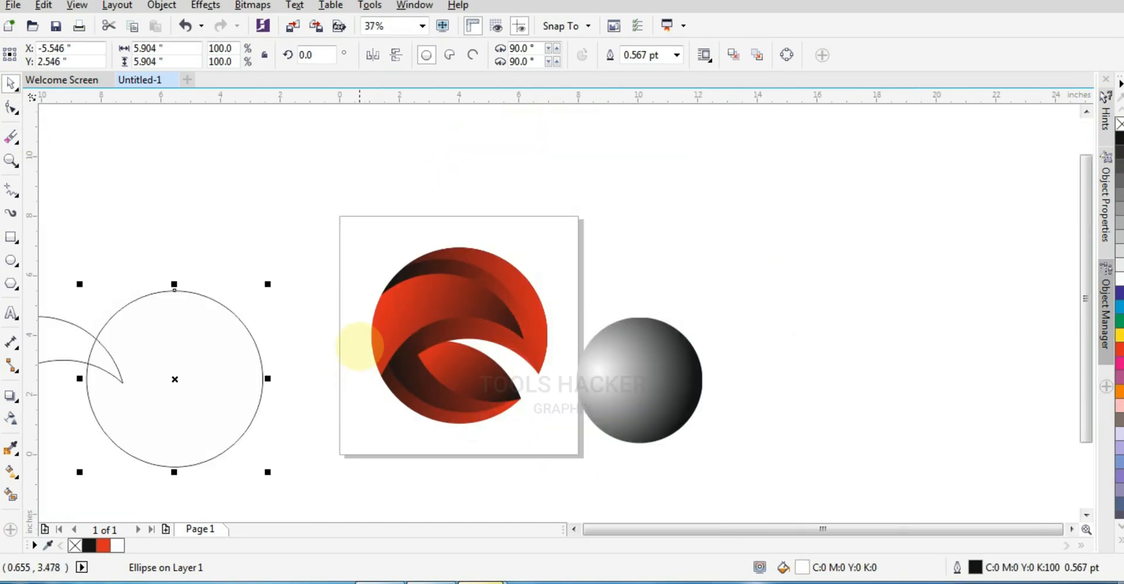
pyautogui.keyDown('shift'); pyautogui.click(372, 338); pyautogui.keyUp('shift')
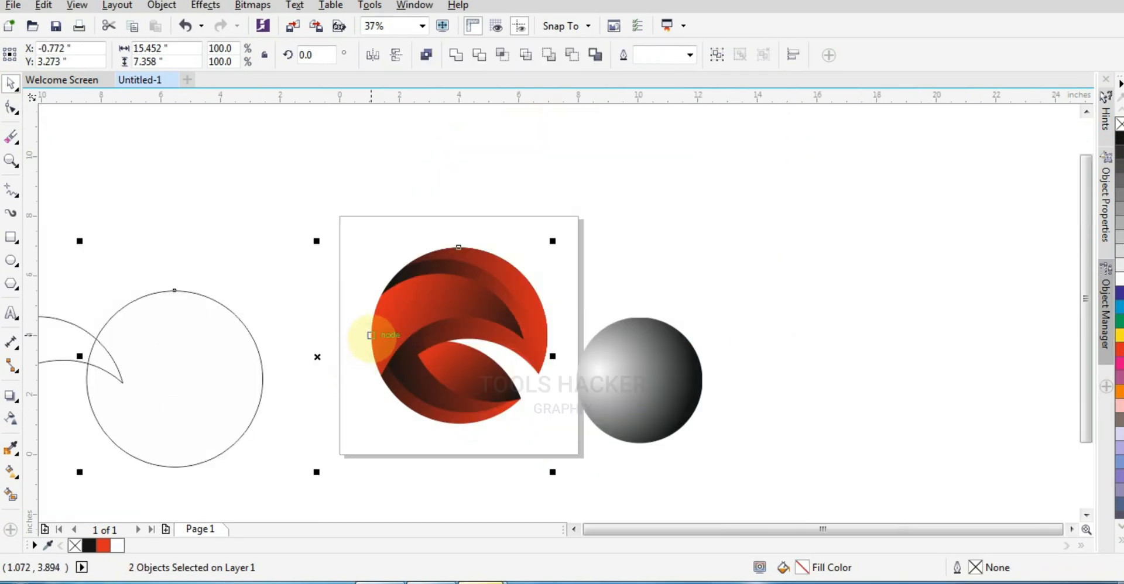
pyautogui.press('c')
pyautogui.press('e')
pyautogui.click(712, 273)
pyautogui.click(498, 248)
pyautogui.click(1120, 124)
pyautogui.scroll(1, 467, 338)
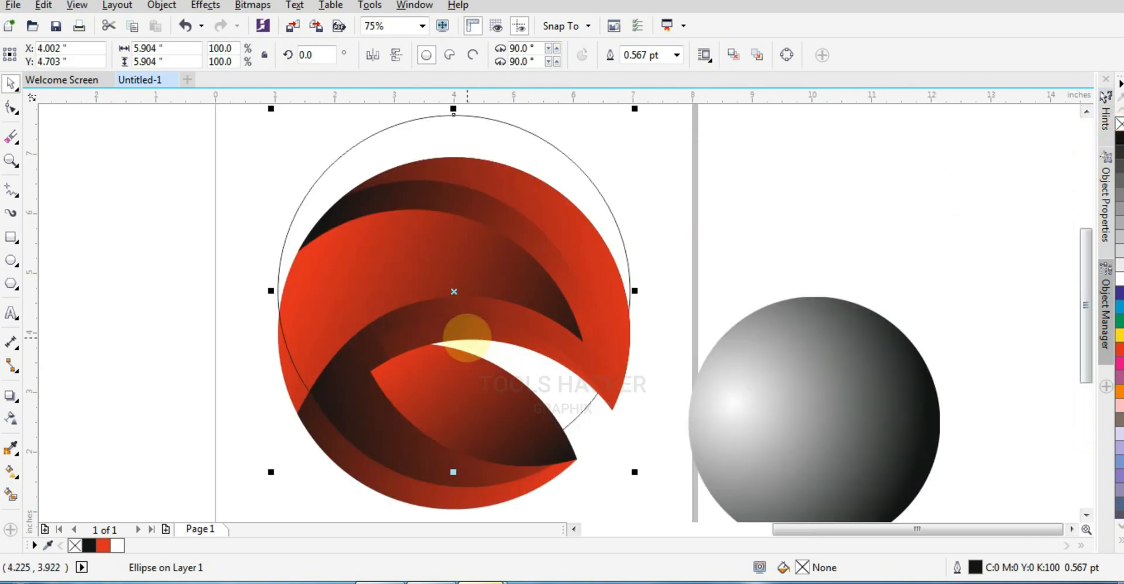
pyautogui.press('e')
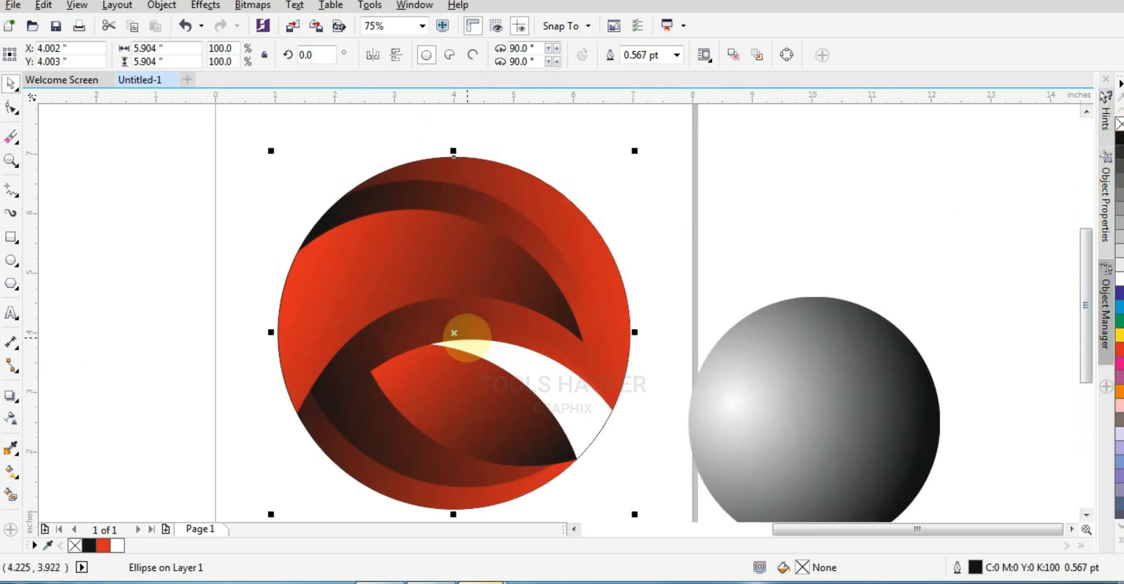
# - Center the gradient ball on the large unfilled circle of the logo and send it behind the other shapes
pyautogui.keyDown('shift'); pyautogui.click(731, 442); pyautogui.keyUp('shift')
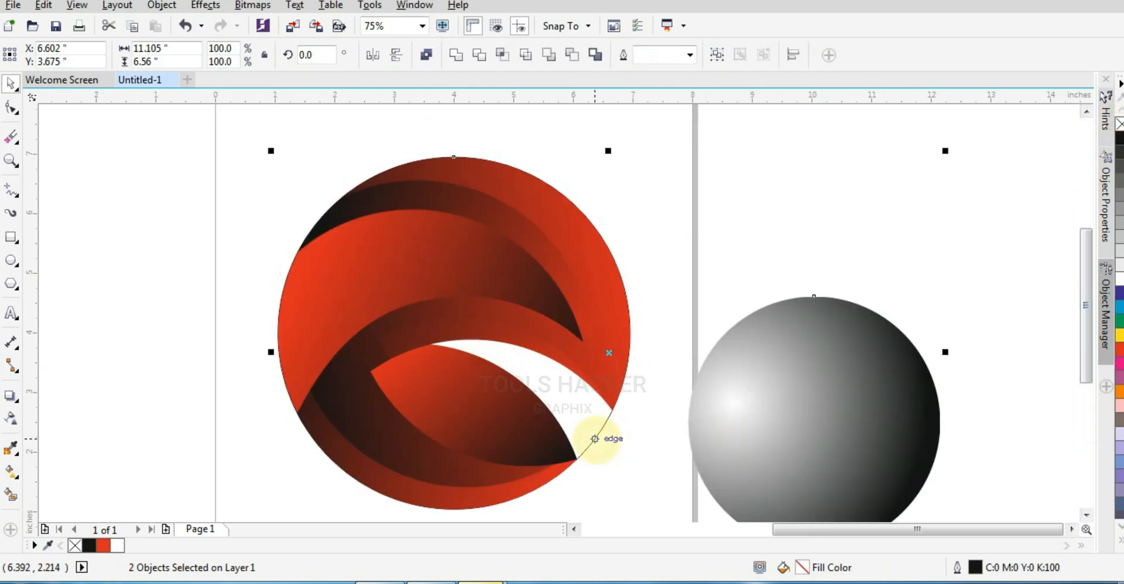
pyautogui.press('c')
pyautogui.press('e')
pyautogui.click(638, 352)
pyautogui.click(516, 371)
pyautogui.hotkey('shift', 'pagedown')
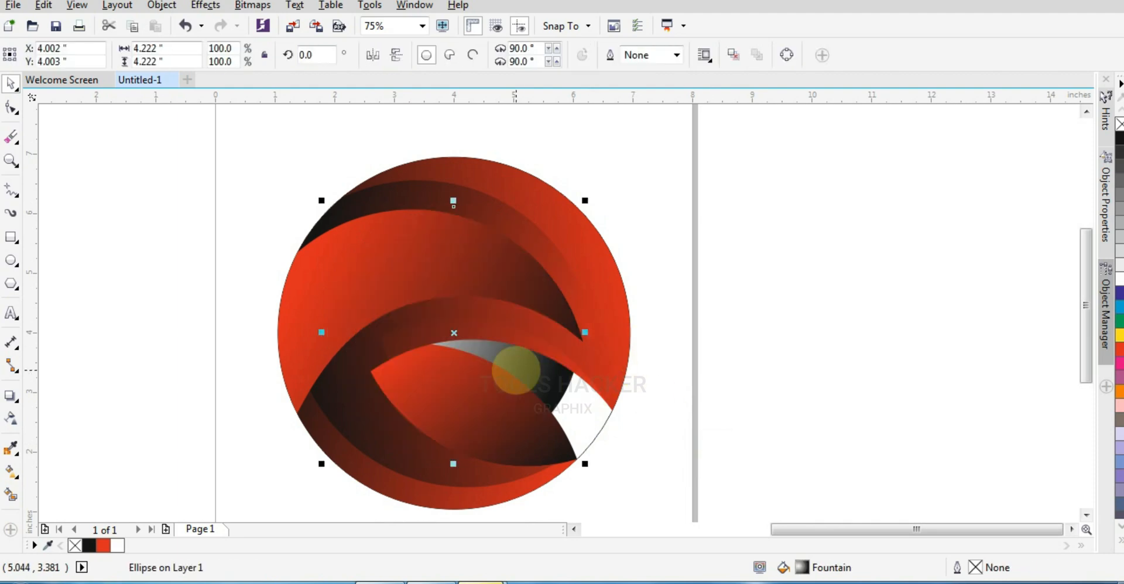
# - Send the small lens-shaped piece and the large upper red curve behind the gradient ball
pyautogui.click(674, 431)
pyautogui.click(549, 413)
pyautogui.click(325, 285)
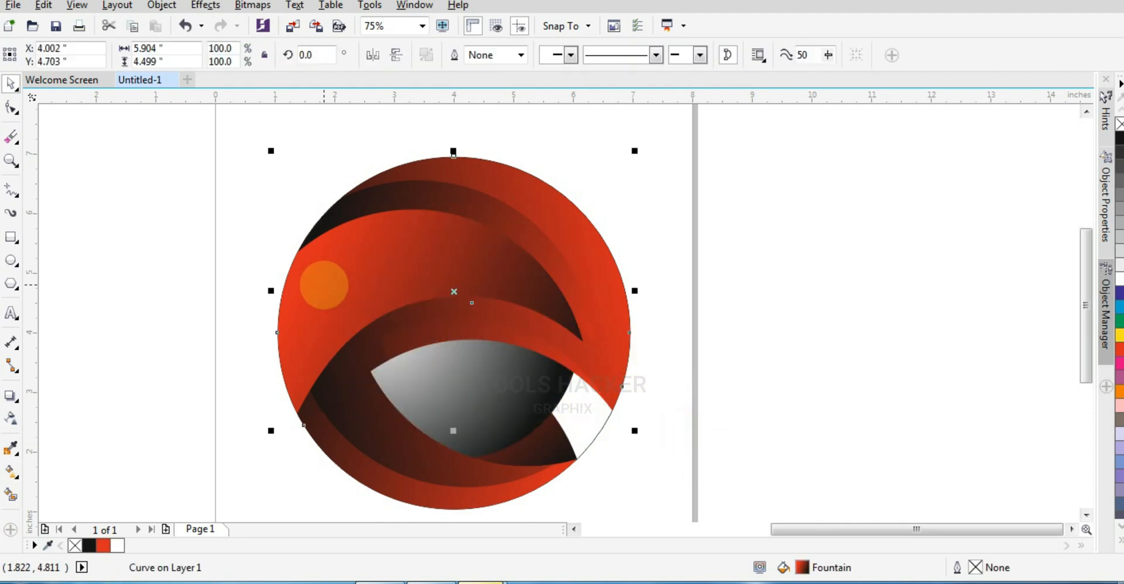
pyautogui.hotkey('shift', 'pagedown')
# - Remove the outline from the large unfilled circle around the logo
pyautogui.click(705, 353)
pyautogui.click(597, 438)
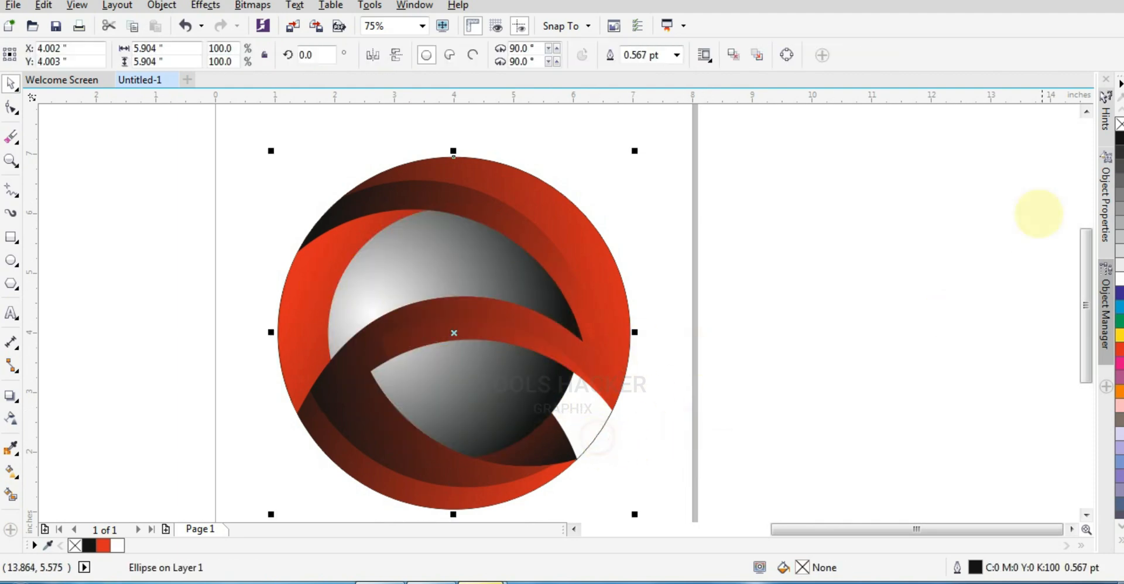
pyautogui.rightClick(1119, 124)
pyautogui.click(859, 287)
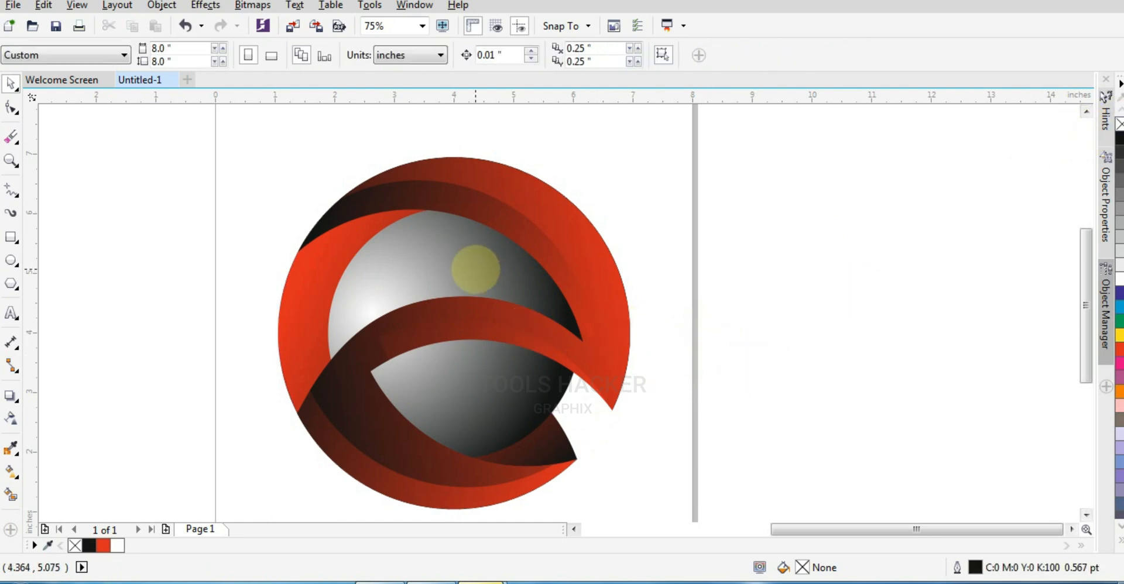
# - Add a drop shadow to the gradient ball in the middle of the logo
pyautogui.click(476, 270)
pyautogui.click(439, 279)
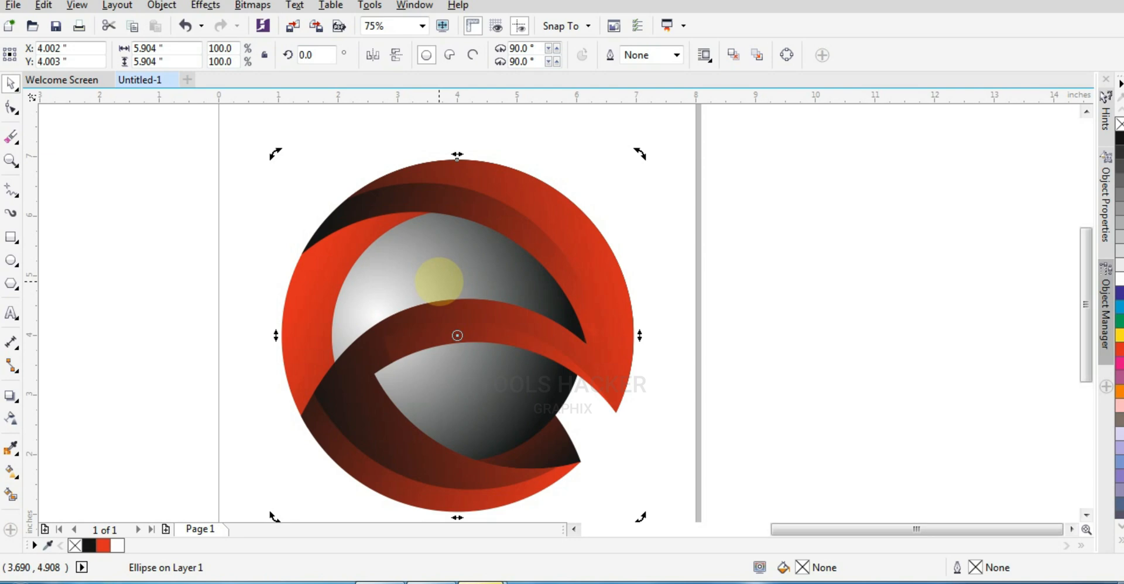
pyautogui.click(672, 309)
pyautogui.click(405, 272)
pyautogui.click(406, 243)
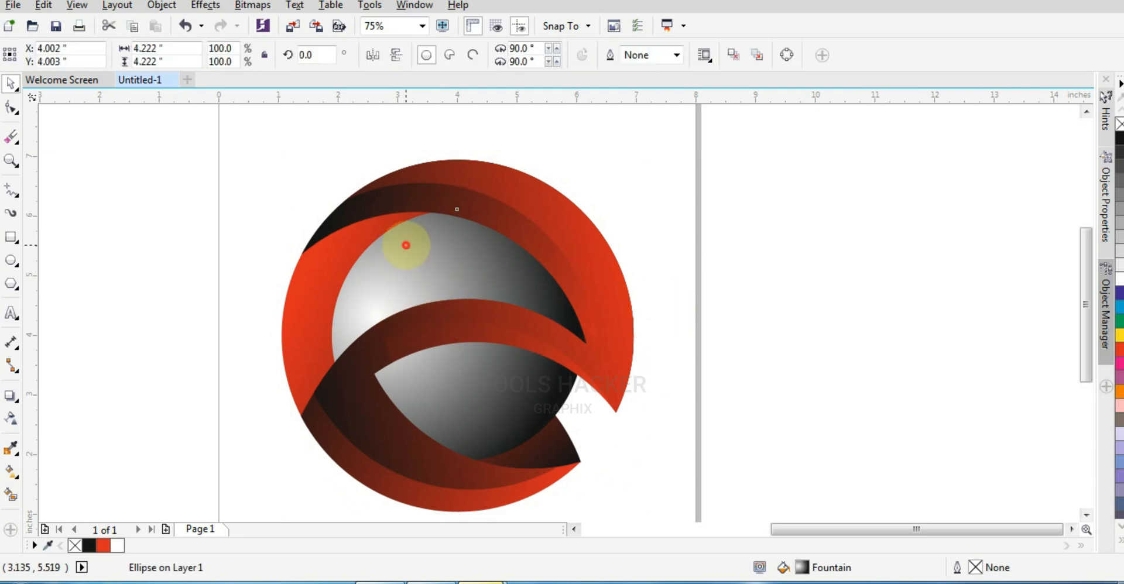
pyautogui.click(10, 397)
pyautogui.moveTo(480, 347); pyautogui.dragTo(454, 328)
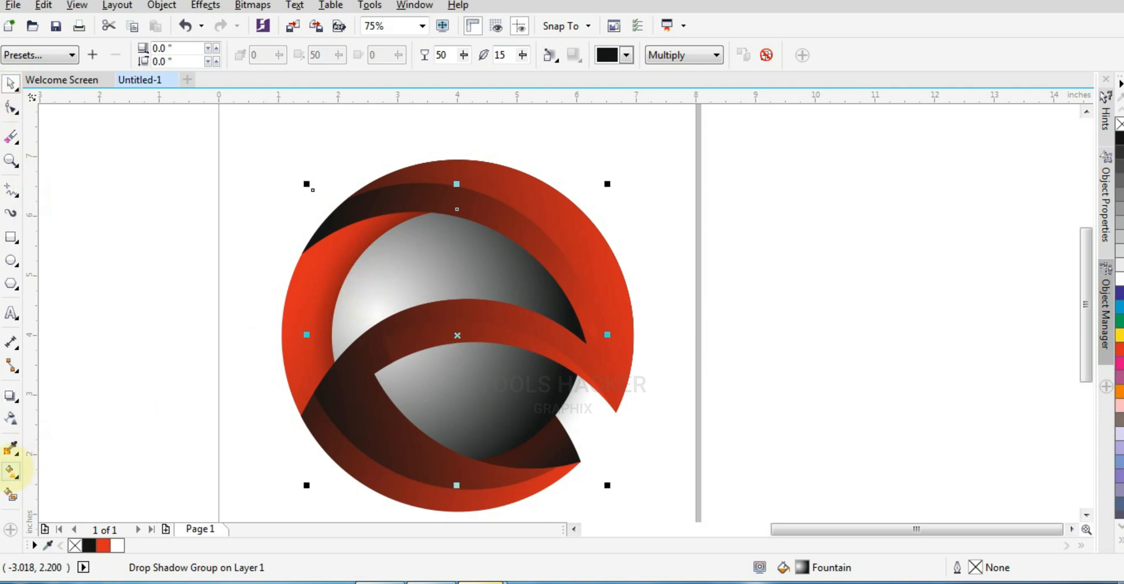
# - Shift the ball's elliptical fountain fill so its white highlight sits higher near the upper left and its black end falls at the lower right
pyautogui.click(10, 471)
pyautogui.moveTo(376, 315); pyautogui.dragTo(412, 284)
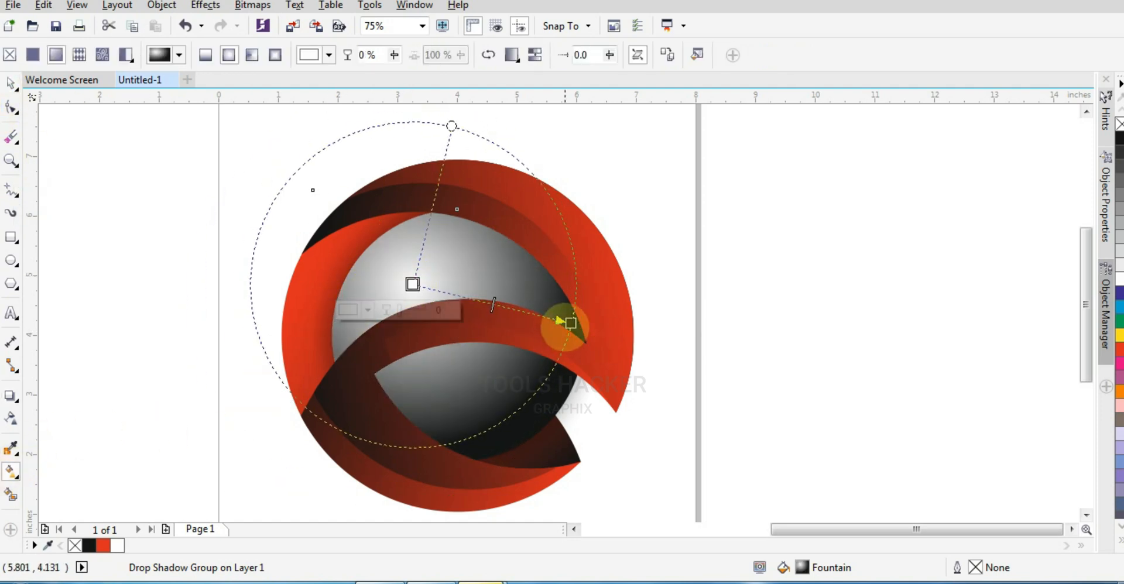
pyautogui.moveTo(571, 323); pyautogui.dragTo(542, 346)
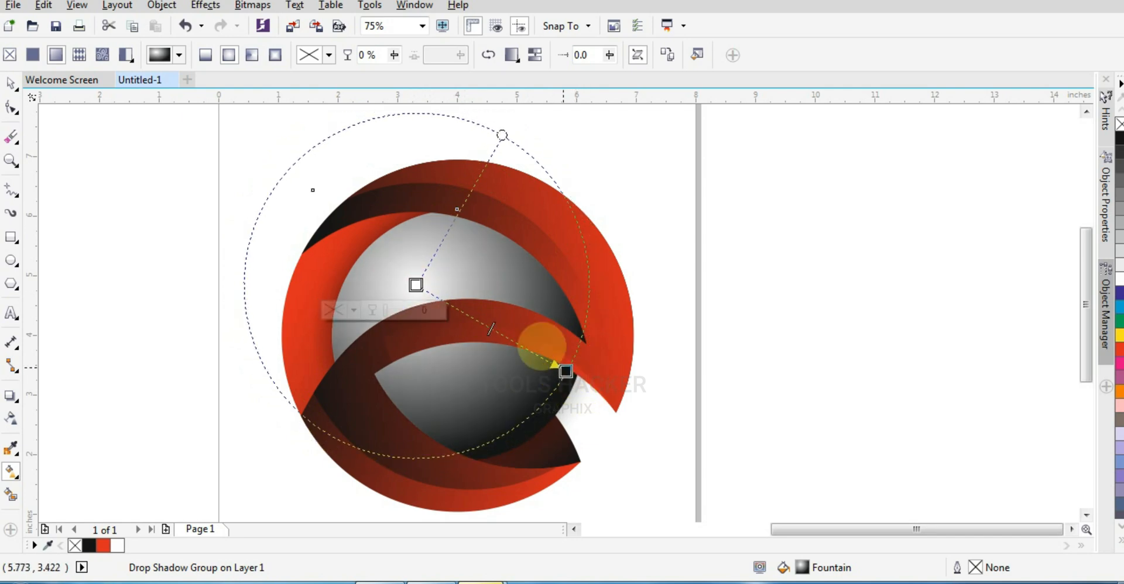
pyautogui.moveTo(416, 285); pyautogui.dragTo(398, 296)
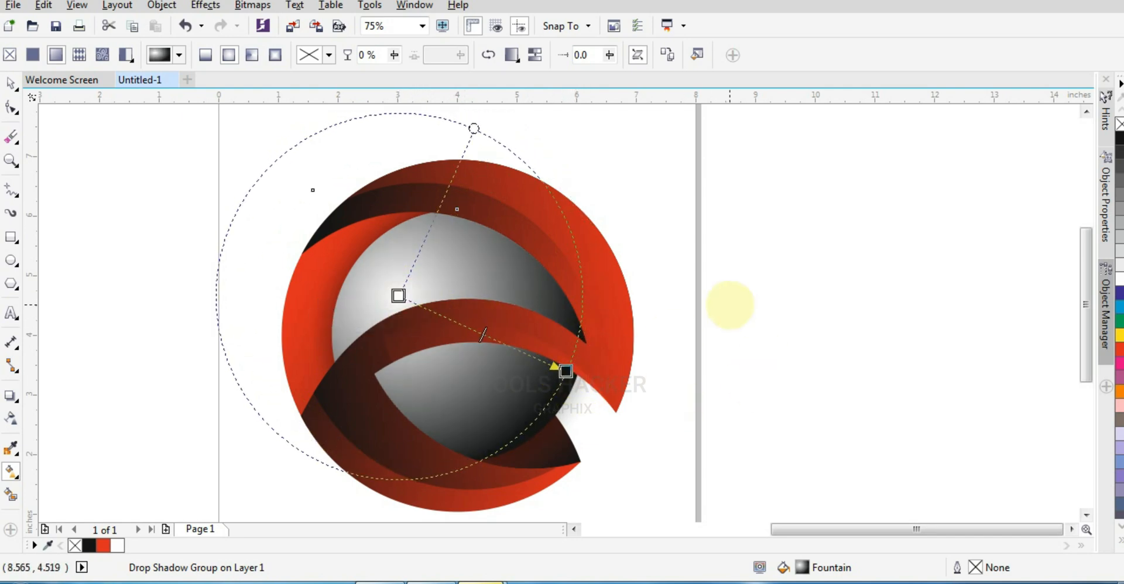
pyautogui.click(730, 305)
pyautogui.click(11, 85)
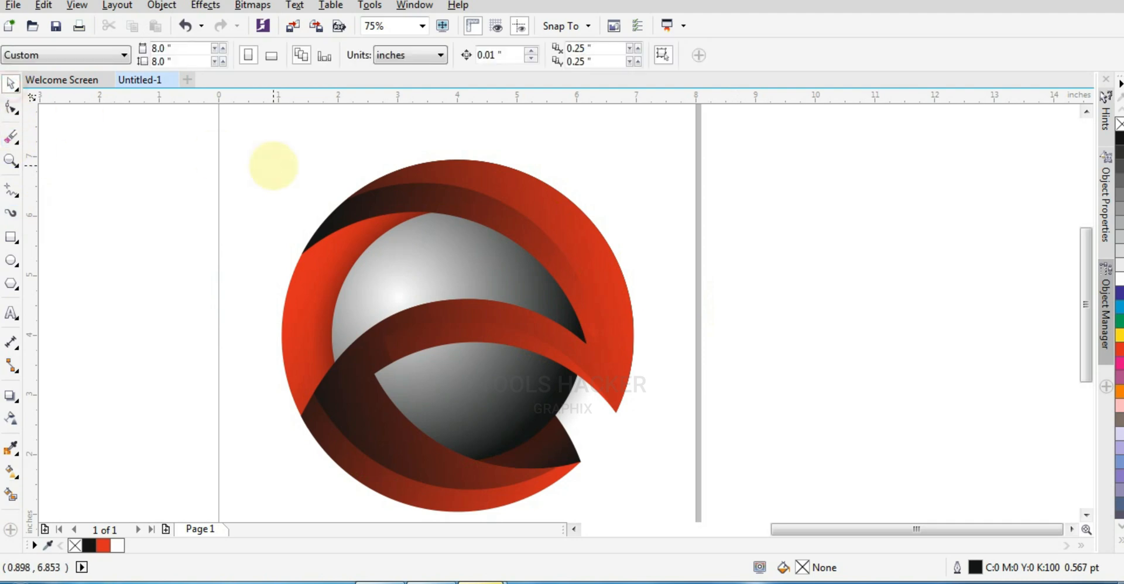
# - Rotate all the logo shapes on the page together by 15 degrees counterclockwise
pyautogui.moveTo(682, 144); pyautogui.dragTo(220, 520)
pyautogui.click(373, 376)
pyautogui.moveTo(639, 468); pyautogui.dragTo(660, 419)
pyautogui.click(693, 406)
# - Rotate the complete logo a further 15 degrees counterclockwise, to 30 degrees in total
pyautogui.hotkey('ctrl', 'a')
pyautogui.scroll(-1, 589, 414)
pyautogui.click(587, 394)
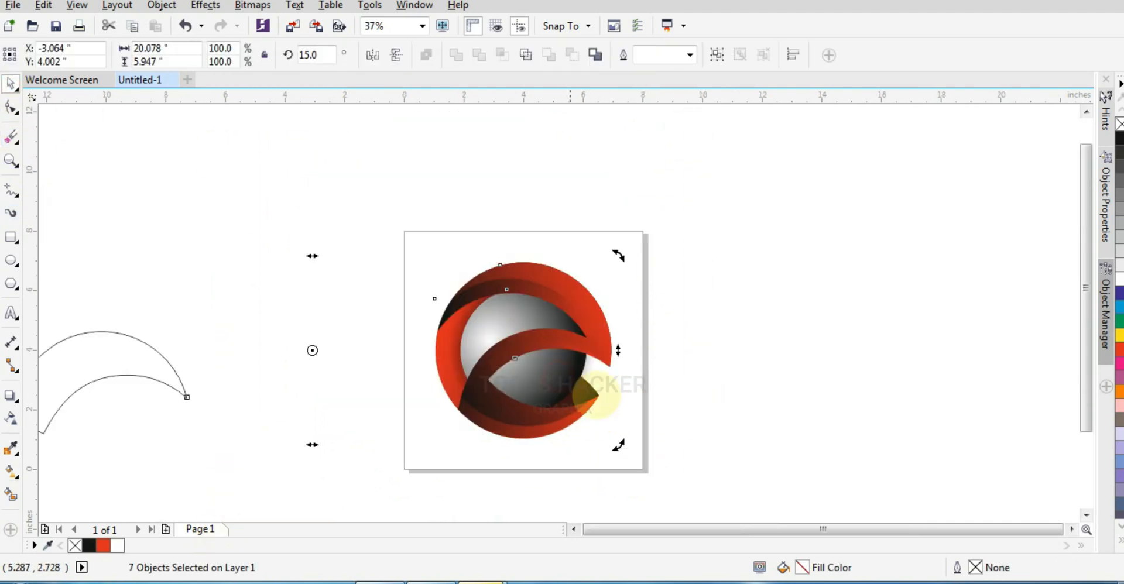
pyautogui.moveTo(643, 240); pyautogui.dragTo(478, 435)
pyautogui.click(465, 394)
pyautogui.click(697, 371)
# - Add a drop shadow to the front swoosh shape and set the shadow opacity to 75
pyautogui.scroll(1, 697, 371)
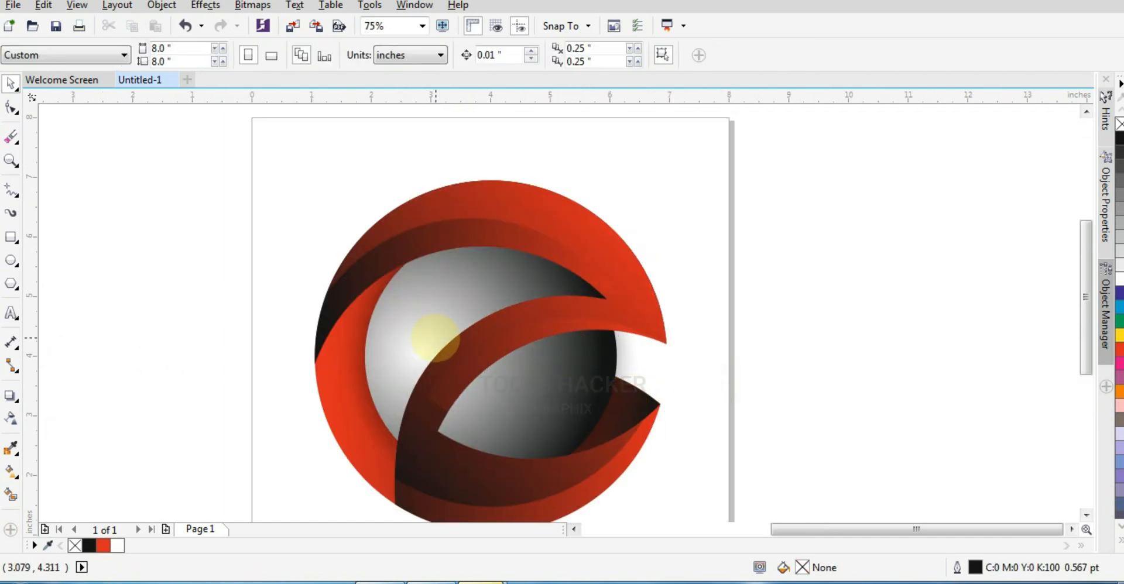
pyautogui.scroll(-1, 512, 252)
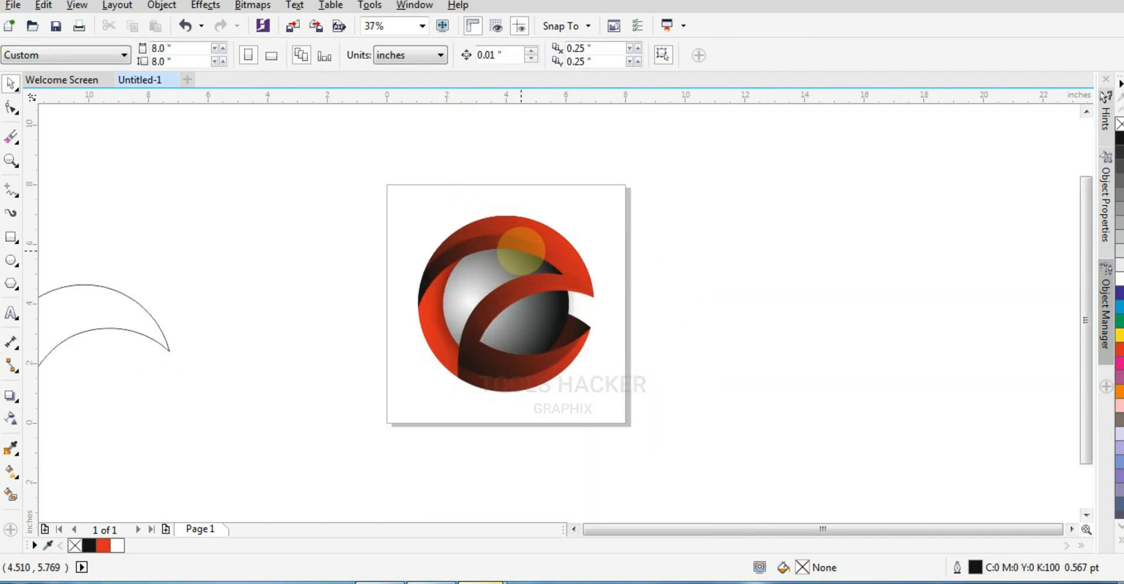
pyautogui.scroll(1, 505, 295)
pyautogui.click(451, 328)
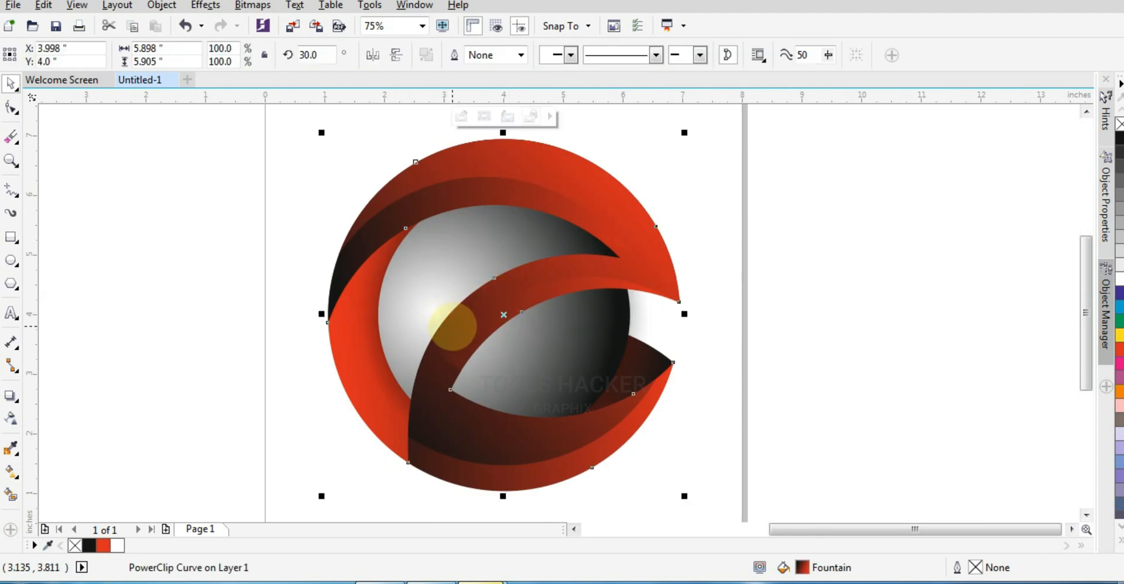
pyautogui.click(11, 396)
pyautogui.moveTo(460, 321); pyautogui.dragTo(465, 325)
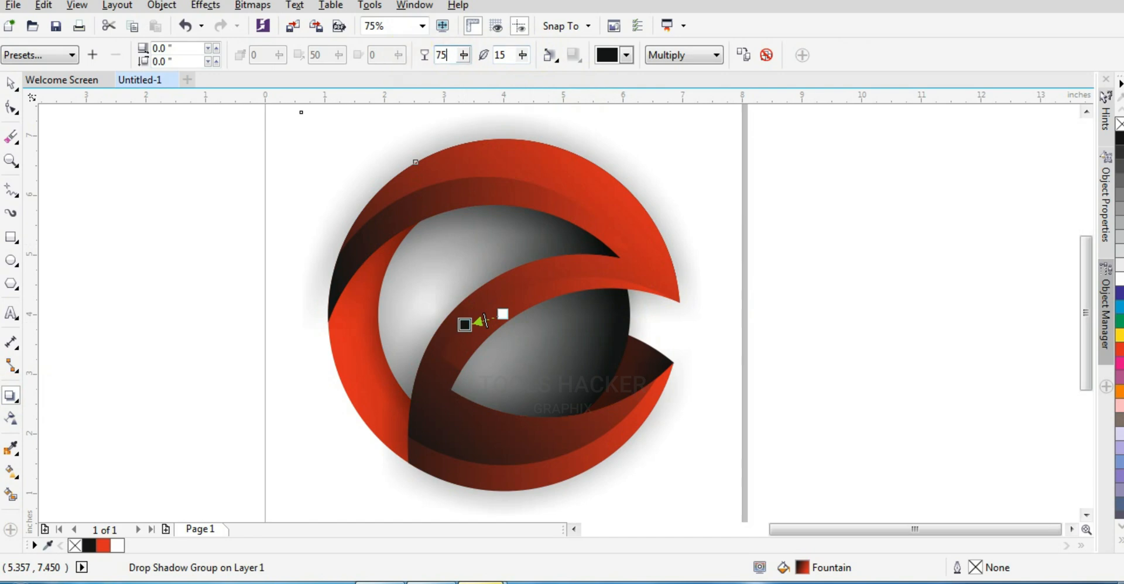
pyautogui.write('75')
pyautogui.press('Tab')
pyautogui.click(11, 84)
pyautogui.moveTo(581, 208); pyautogui.dragTo(862, 229)
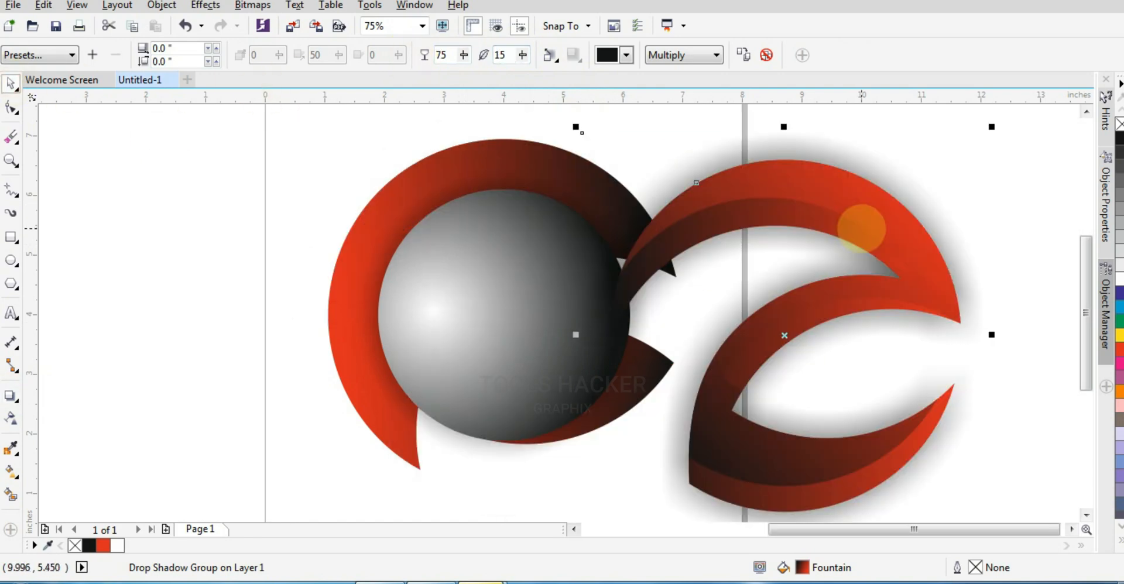
pyautogui.hotkey('ctrl', 'z')
pyautogui.moveTo(624, 220); pyautogui.dragTo(749, 227)
pyautogui.hotkey('ctrl', 'z')
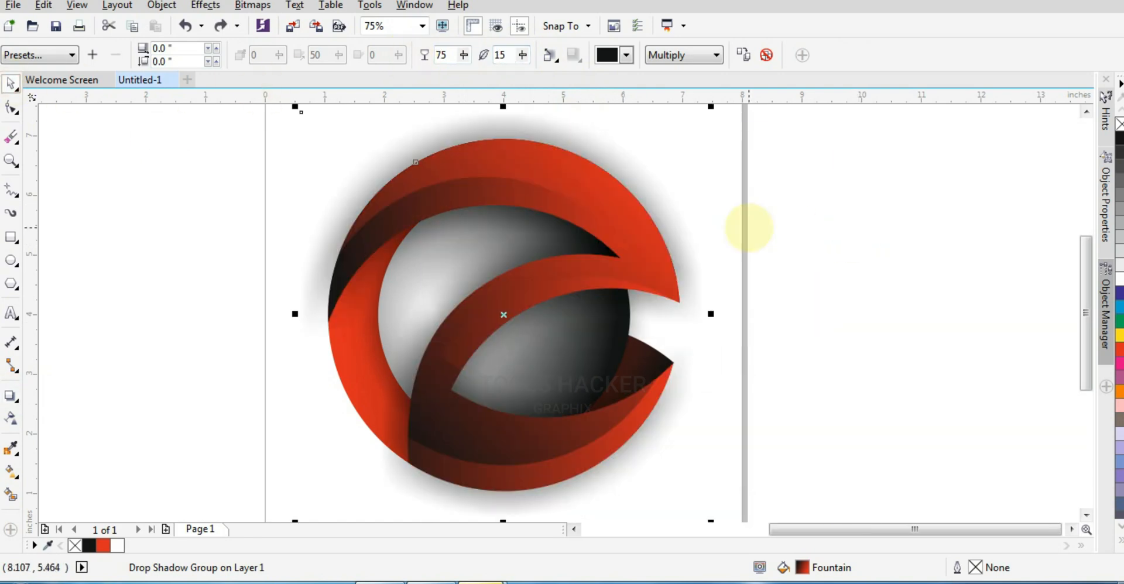
# - Cut the shadowed front swoosh and draw a small helper ellipse about 0.53 by 0.33 inches outside the page beside the logo
pyautogui.hotkey('ctrl', 'x')
pyautogui.click(684, 315)
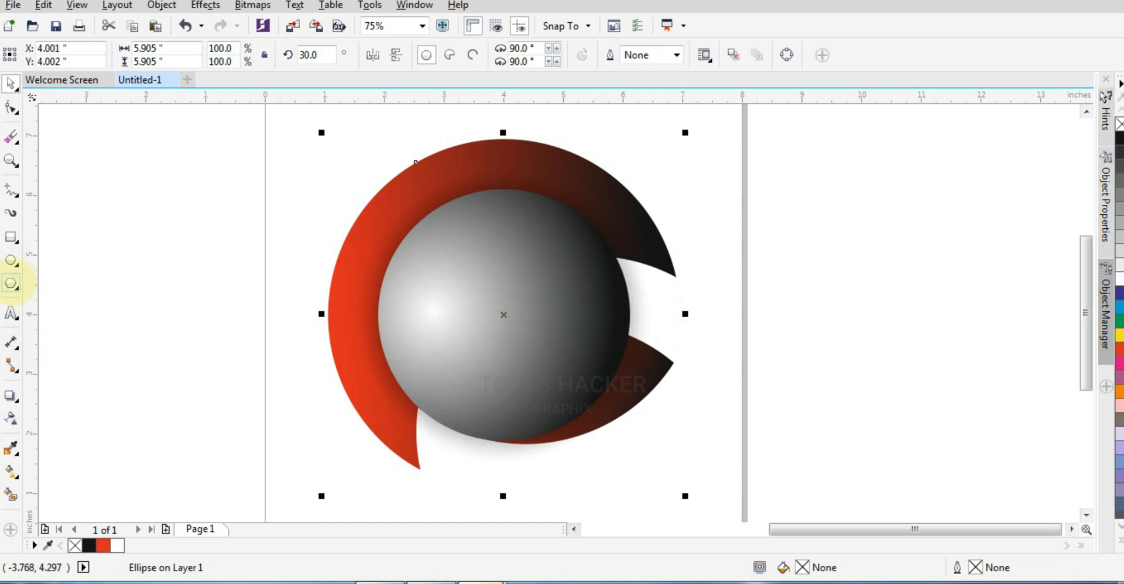
pyautogui.moveTo(689, 317); pyautogui.dragTo(721, 326)
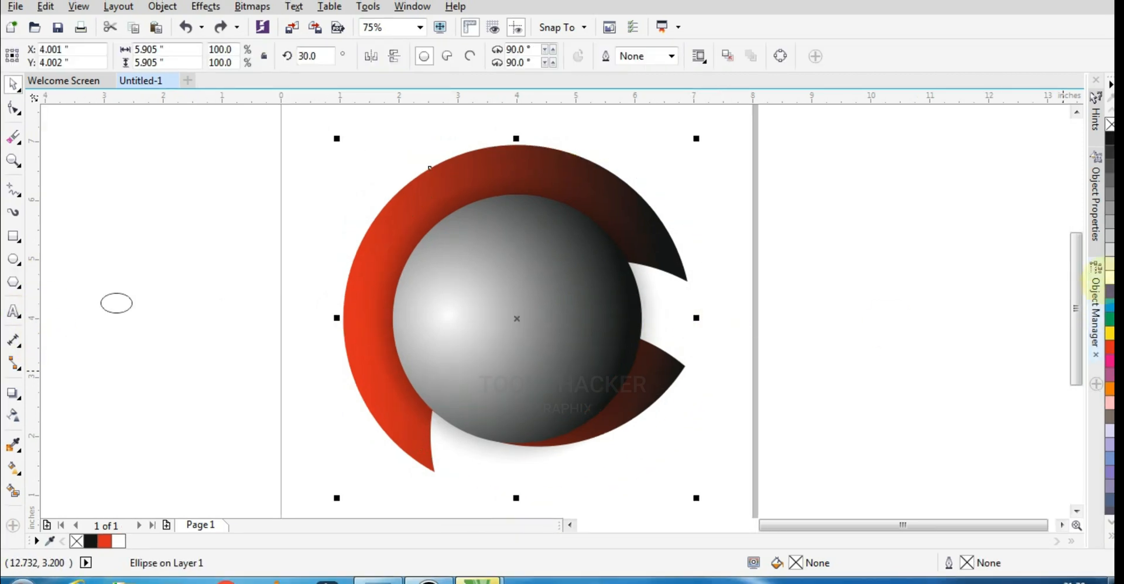
# - Fill the large unfilled circle with magenta and PowerClip the small helper ellipse inside it
pyautogui.click(1109, 277)
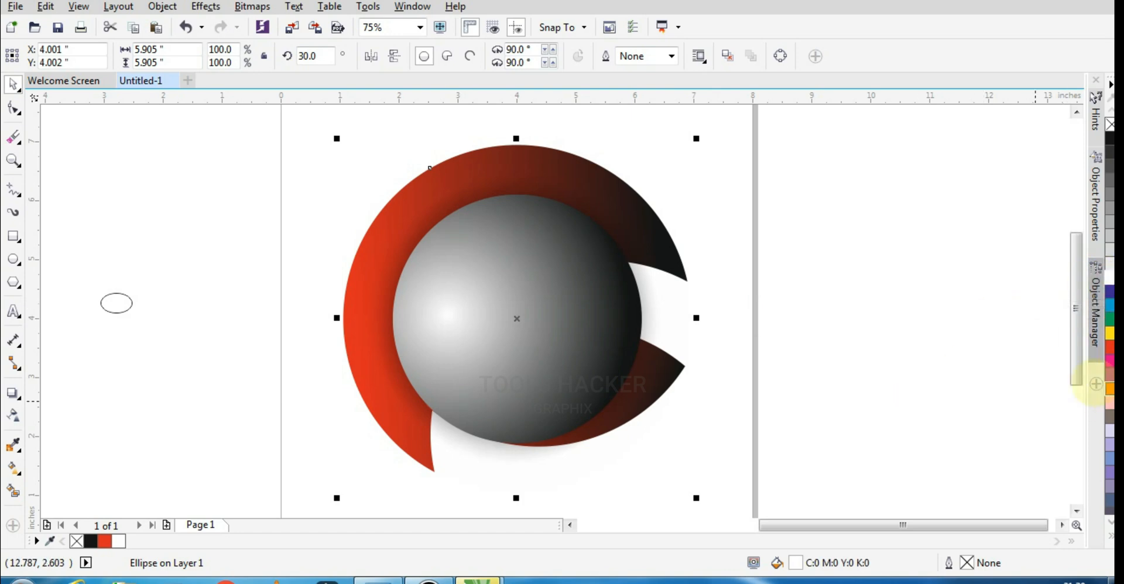
pyautogui.click(1110, 360)
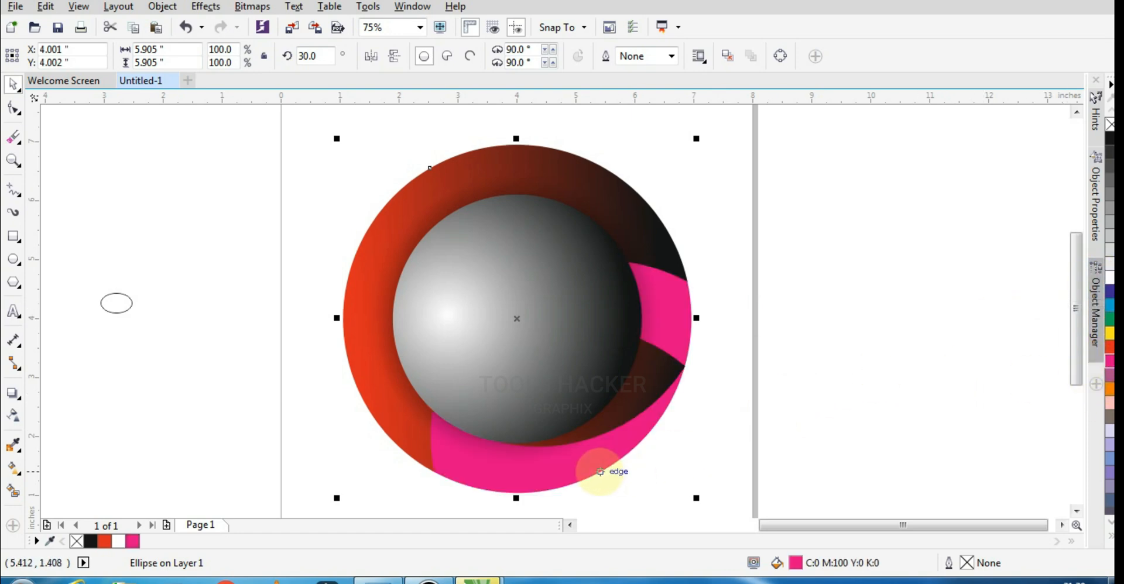
pyautogui.click(126, 312)
pyautogui.rightClick(123, 311)
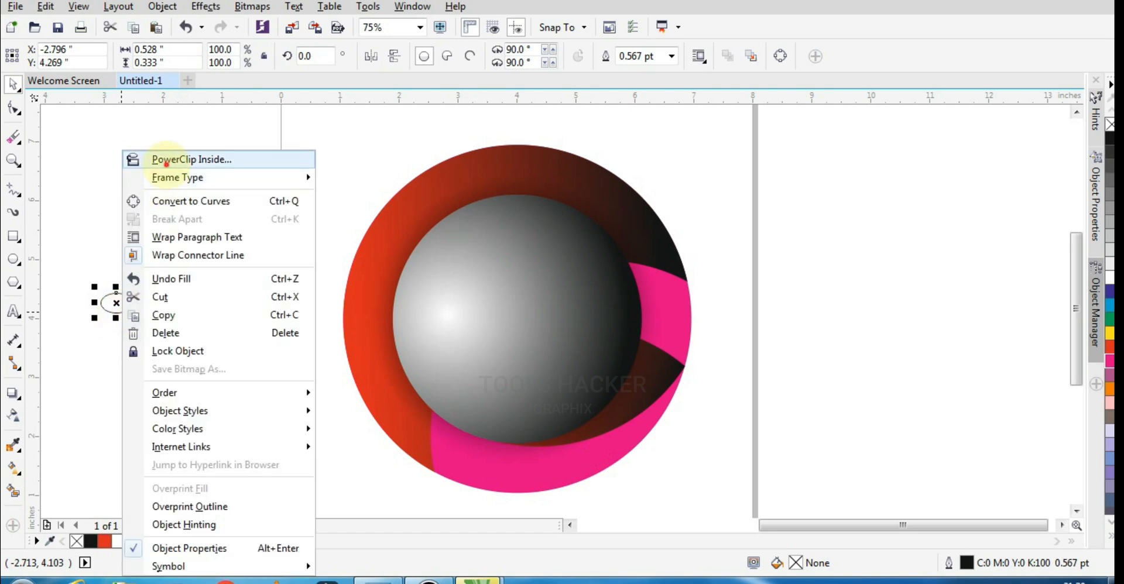
pyautogui.click(170, 156)
pyautogui.click(544, 492)
# - Replace the helper ellipse inside the PowerClip circle with the cut swoosh and clear the circle's magenta fill
pyautogui.keyDown('ctrl'); pyautogui.click(516, 319); pyautogui.keyUp('ctrl')
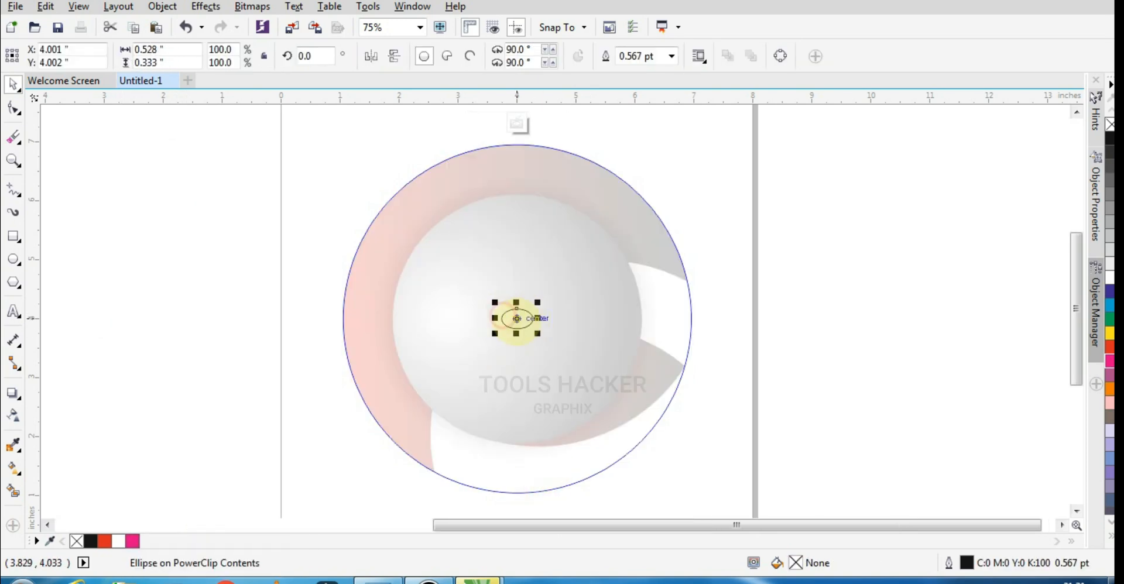
pyautogui.click(523, 319)
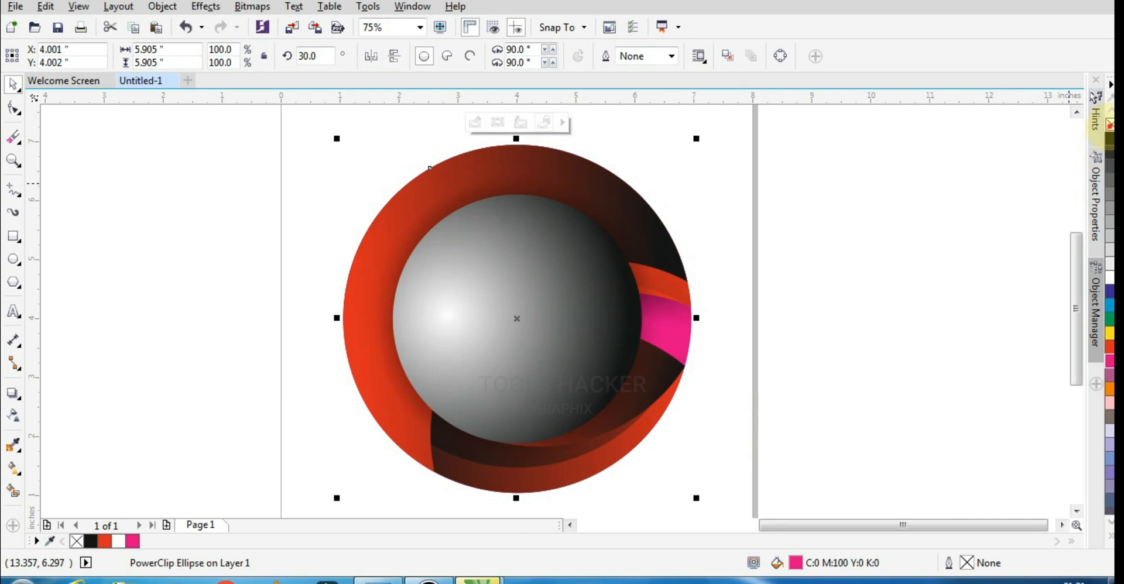
pyautogui.click(725, 306)
# - Bring the circle holding the clipped swoosh in front of the gradient ball and the red ring
pyautogui.click(668, 242)
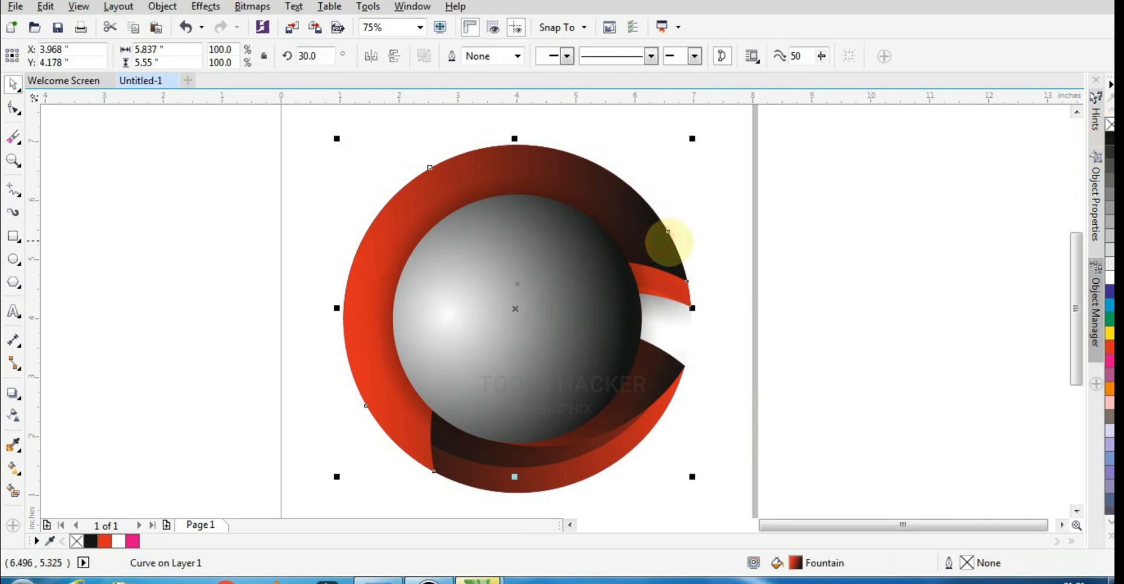
pyautogui.click(678, 388)
pyautogui.click(623, 452)
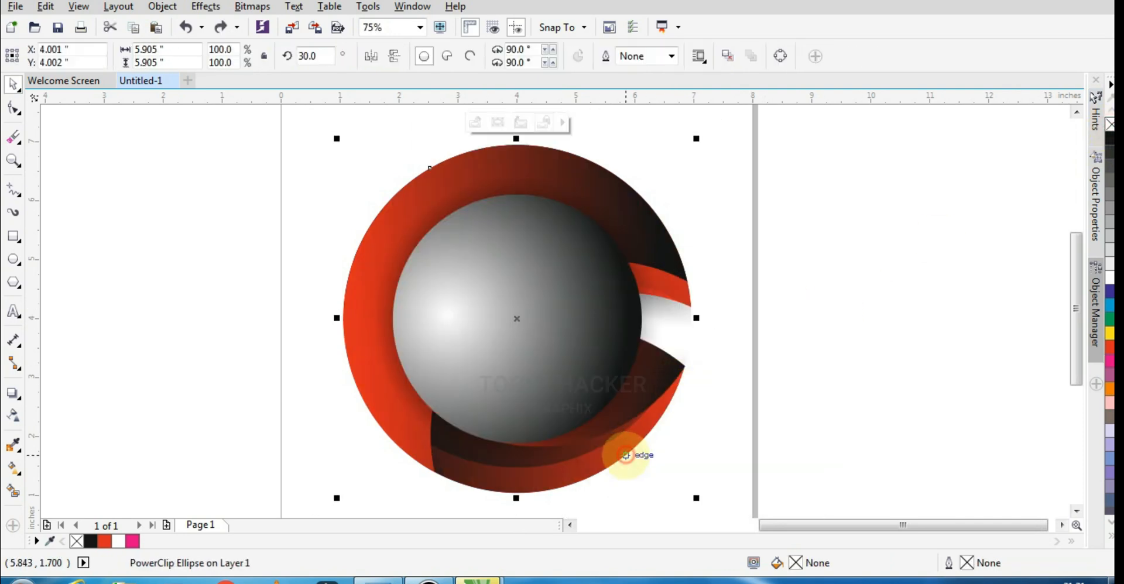
pyautogui.moveTo(622, 452); pyautogui.dragTo(759, 474)
pyautogui.hotkey('ctrl', 'z')
pyautogui.press('Delete')
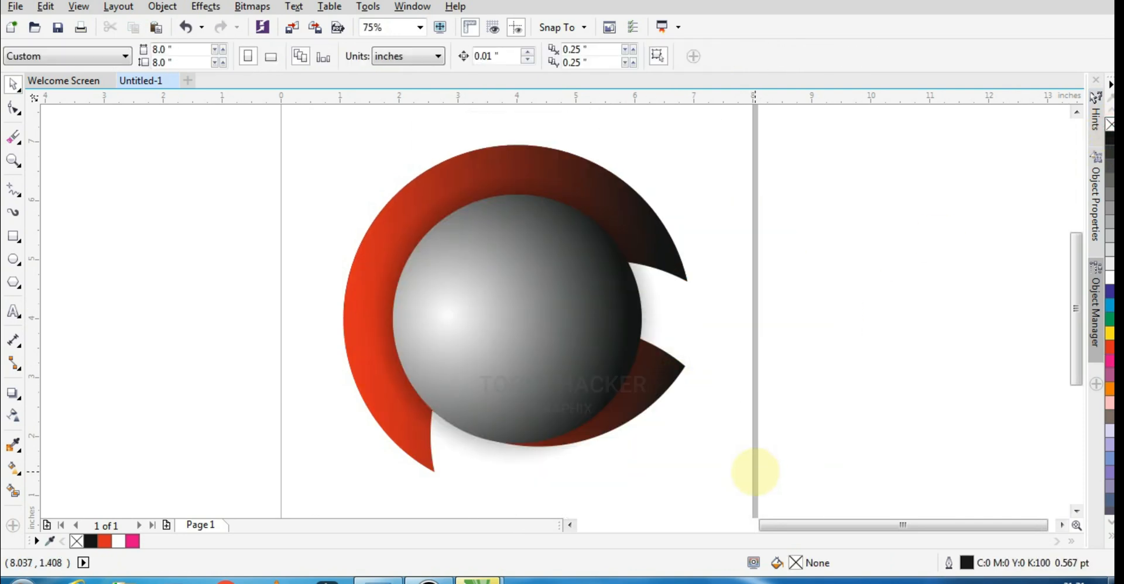
pyautogui.hotkey('ctrl', 'z')
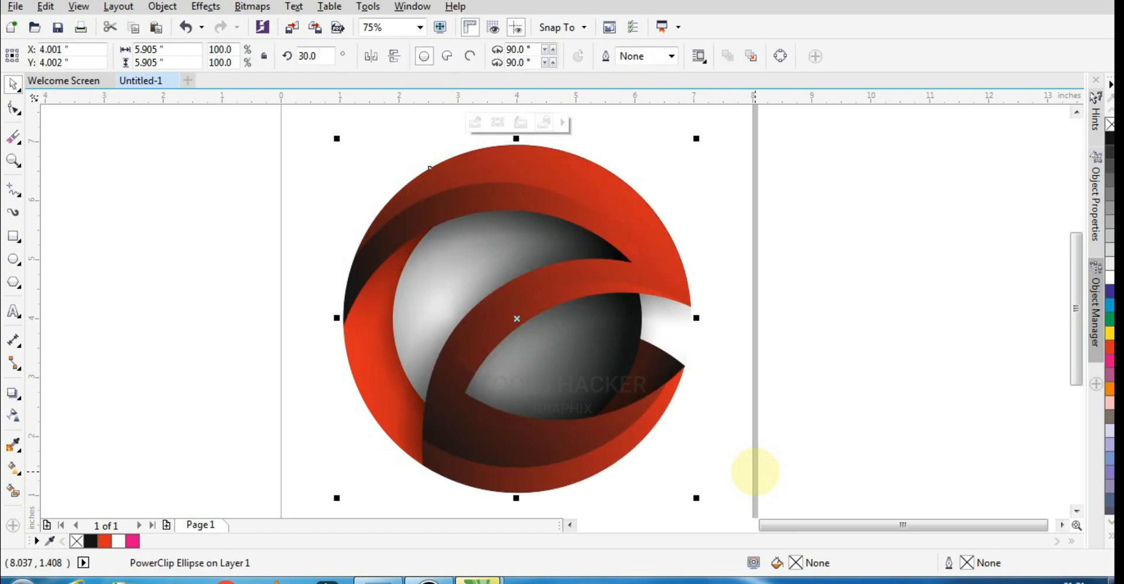
pyautogui.click(886, 422)
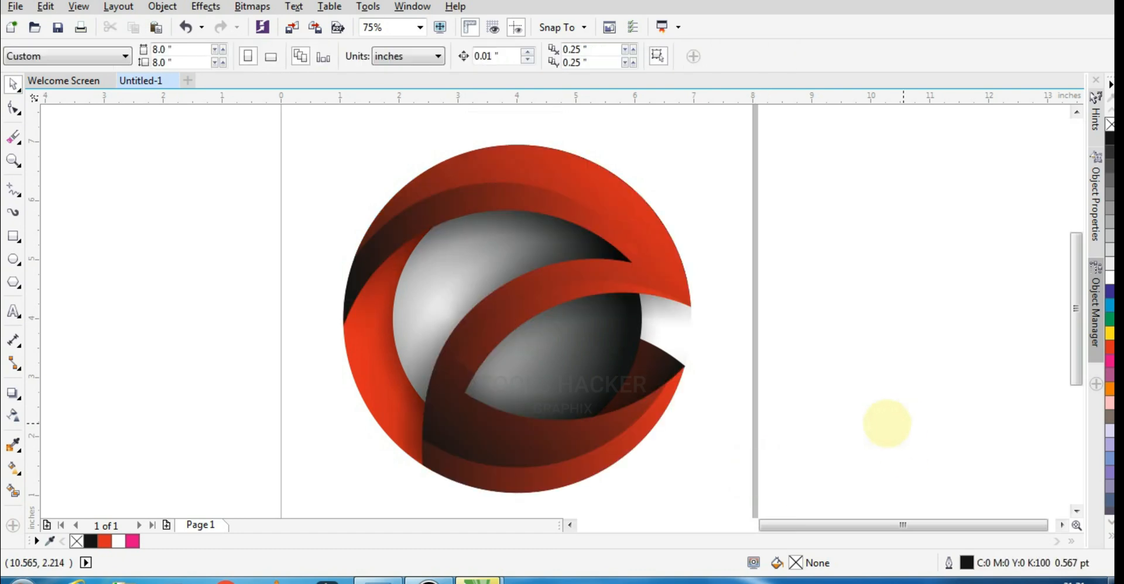
pyautogui.click(399, 308)
pyautogui.click(281, 353)
pyautogui.keyDown('ctrl'); pyautogui.click(439, 293); pyautogui.keyUp('ctrl')
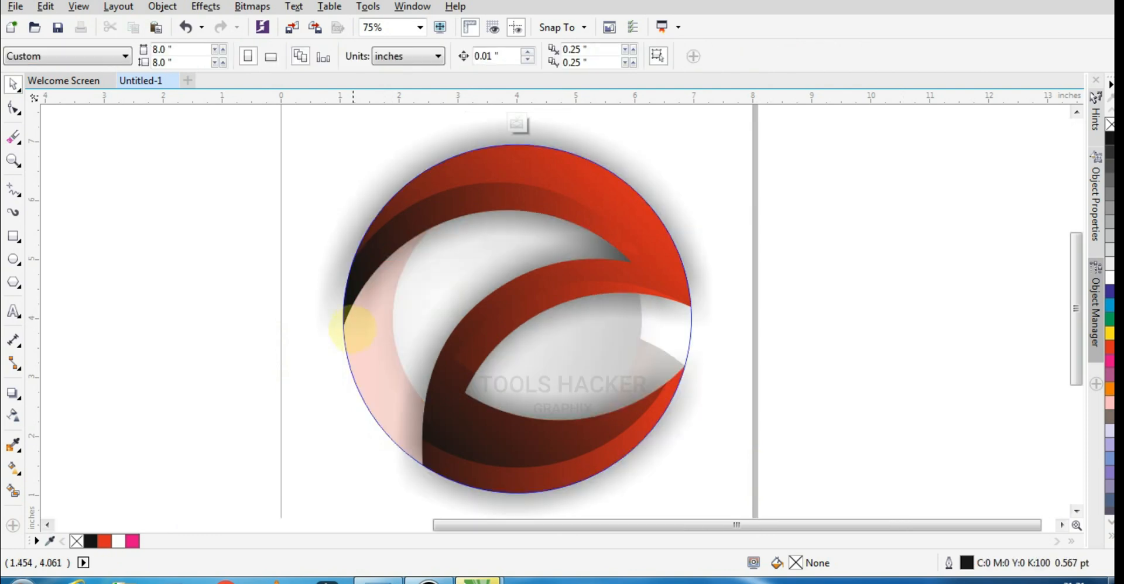
pyautogui.keyDown('ctrl'); pyautogui.click(284, 333); pyautogui.keyUp('ctrl')
pyautogui.click(42, 361)
# - Reposition the start and end points of the ball's elliptical fountain fill to shift its highlight and shading
pyautogui.press('Tab')
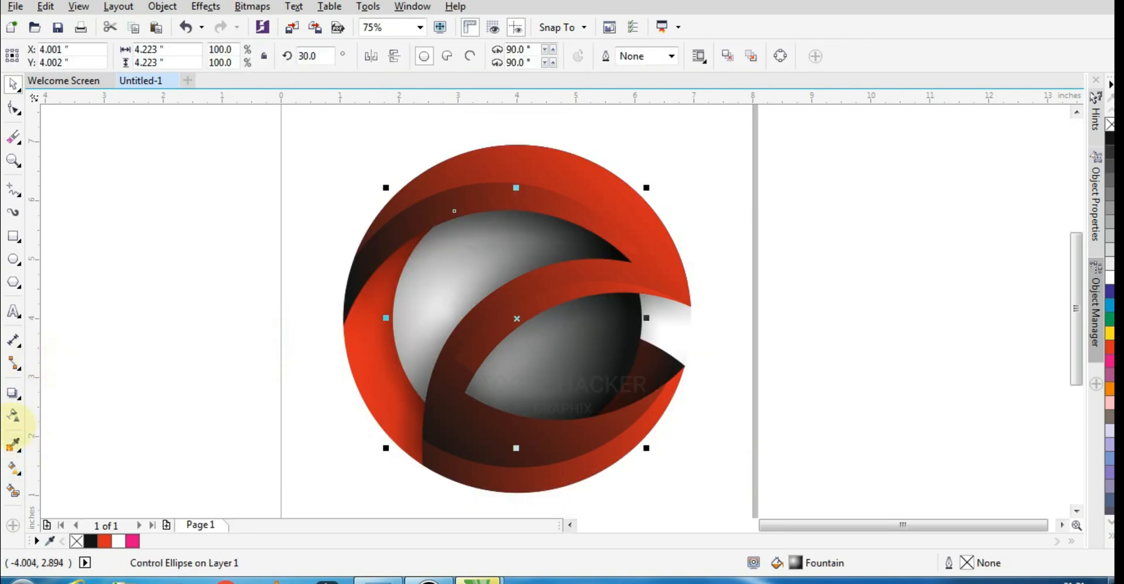
pyautogui.click(13, 468)
pyautogui.moveTo(623, 295); pyautogui.dragTo(647, 321)
pyautogui.moveTo(447, 313); pyautogui.dragTo(448, 300)
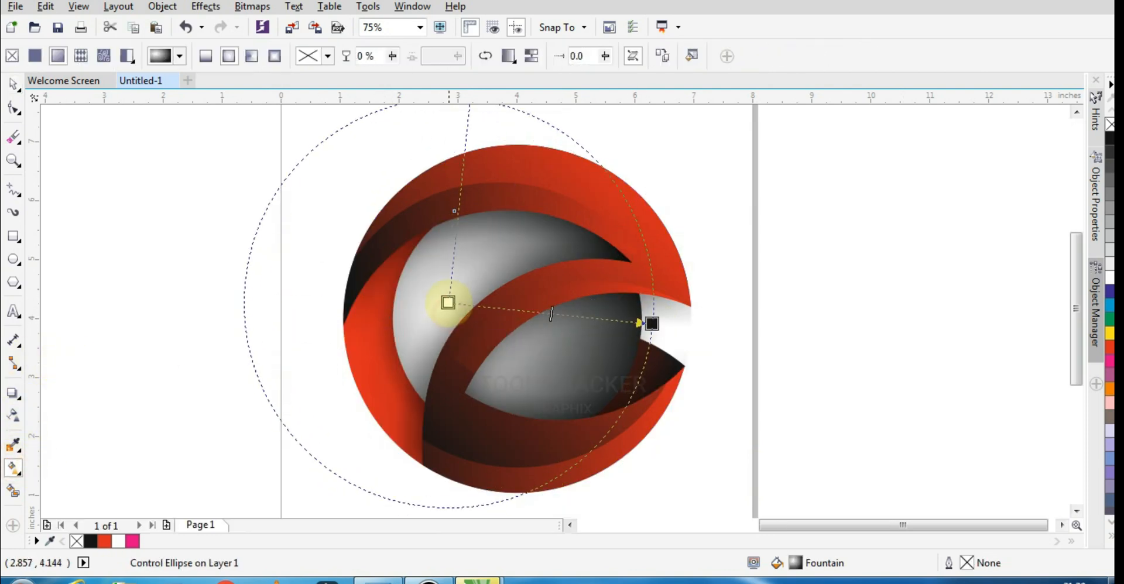
pyautogui.moveTo(651, 325); pyautogui.dragTo(651, 343)
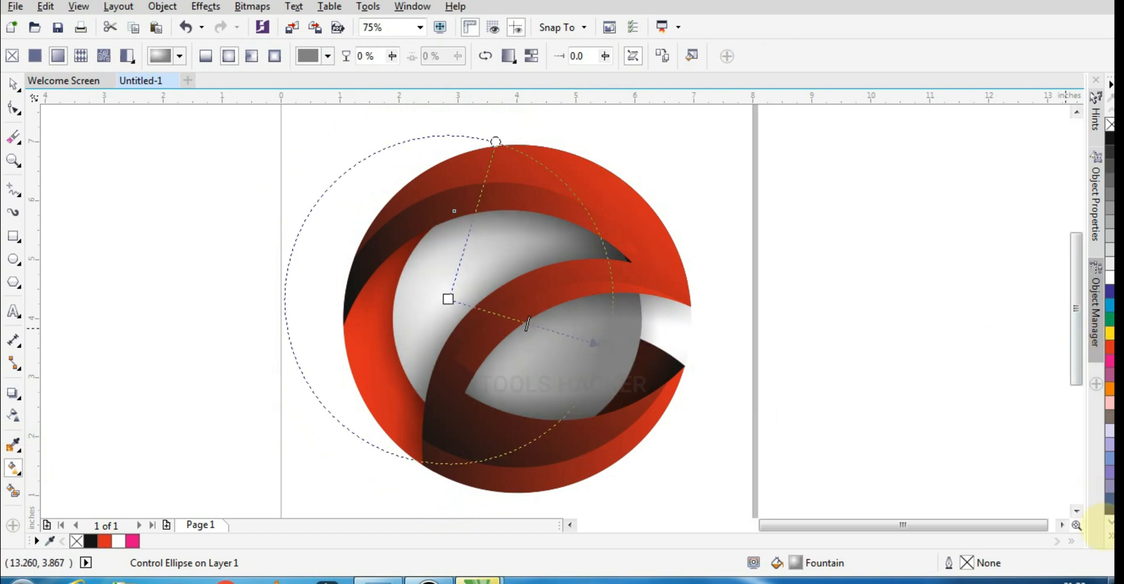
# - Change the outer color of the ball's fountain fill to golden yellow and shift its white highlight slightly up and left
pyautogui.click(1110, 535)
pyautogui.click(1084, 167)
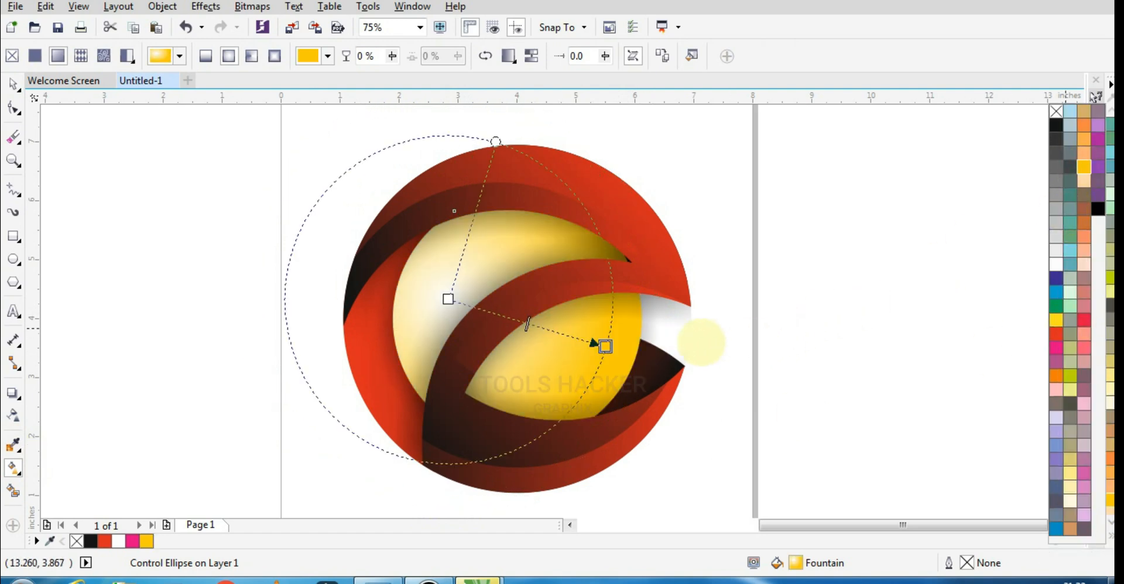
pyautogui.click(448, 299)
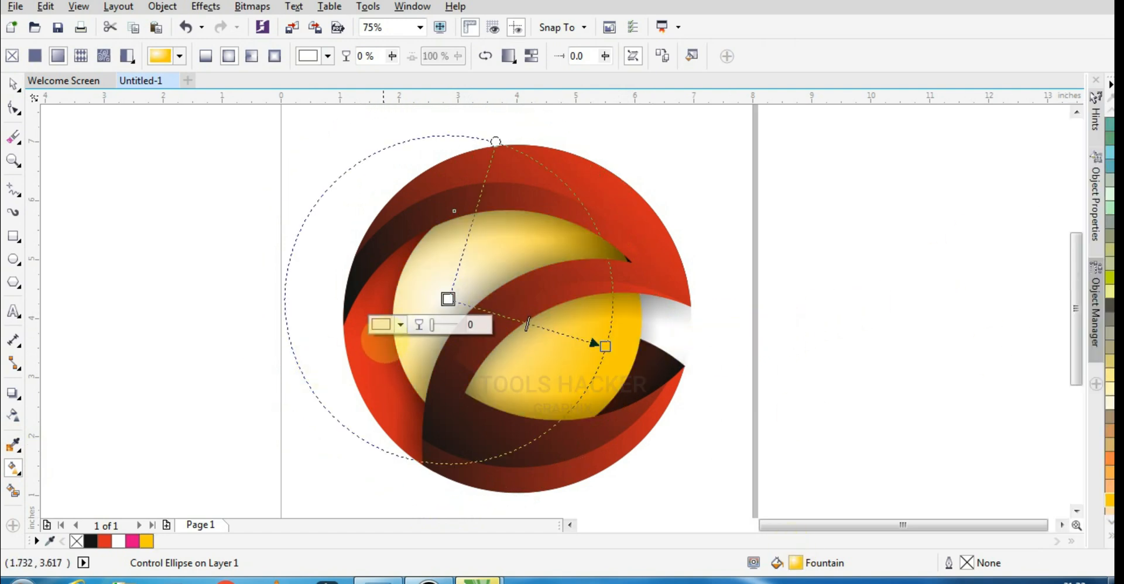
pyautogui.click(381, 324)
pyautogui.click(805, 256)
pyautogui.moveTo(448, 299); pyautogui.dragTo(443, 287)
pyautogui.click(10, 84)
pyautogui.click(48, 85)
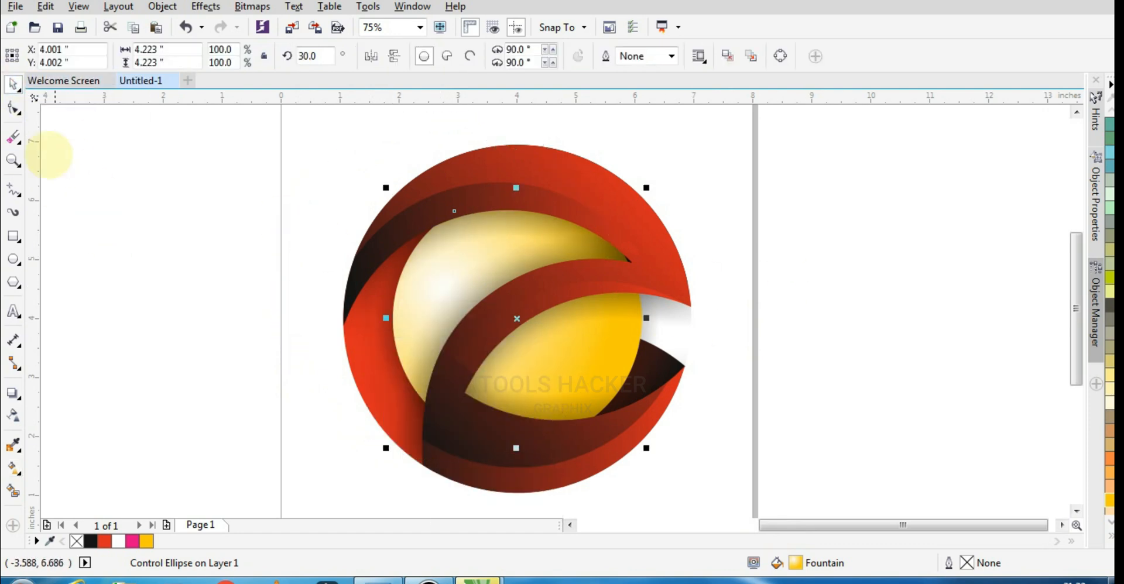
# - Examine the whole logo at different magnifications and in a full-screen preview
pyautogui.click(91, 176)
pyautogui.scroll(-1, 720, 296)
pyautogui.click(734, 274)
pyautogui.scroll(1, 674, 229)
pyautogui.scroll(-1, 723, 267)
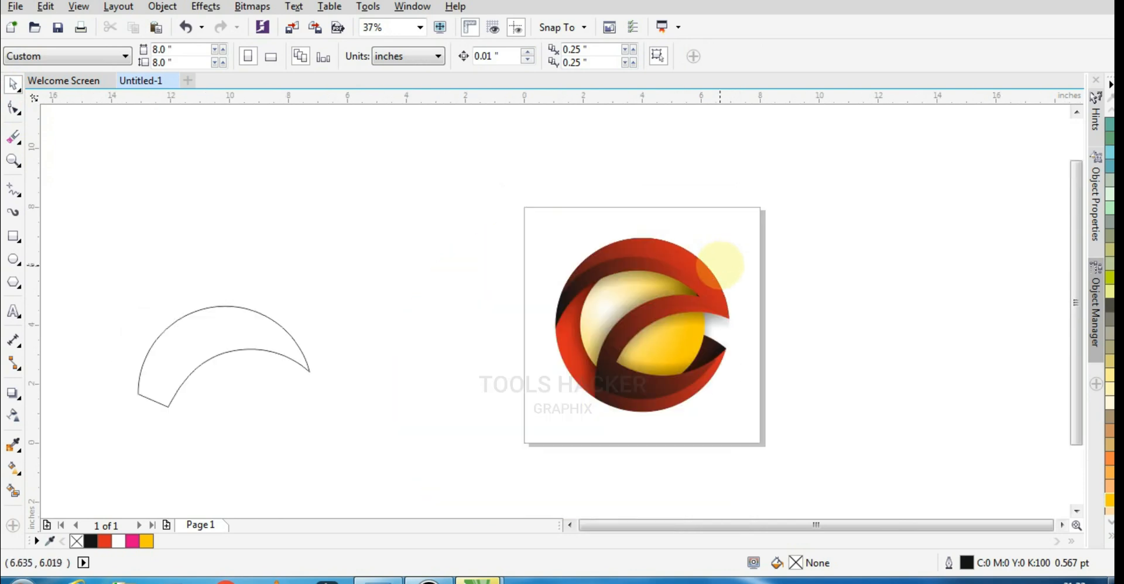
pyautogui.scroll(1, 690, 291)
pyautogui.moveTo(1075, 313); pyautogui.dragTo(1076, 331)
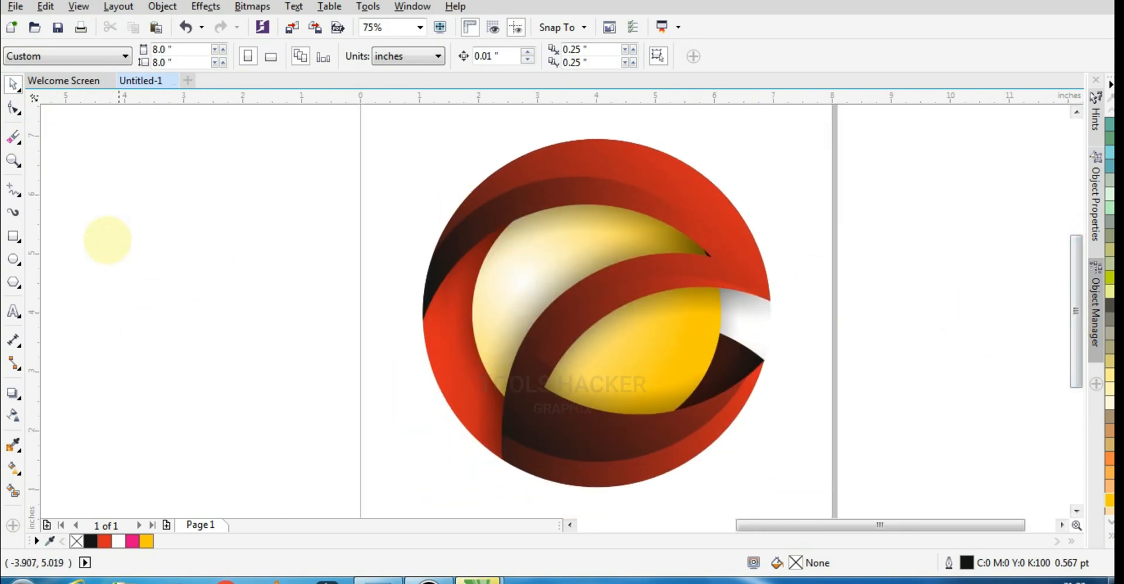
pyautogui.press('z')
pyautogui.moveTo(395, 122); pyautogui.dragTo(795, 497)
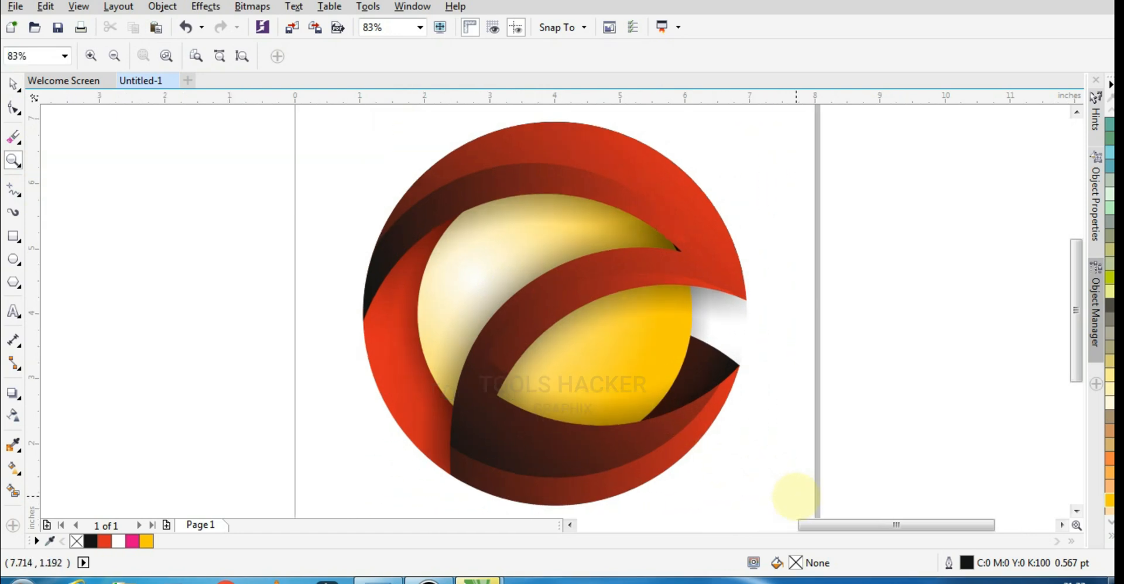
pyautogui.press('F9')
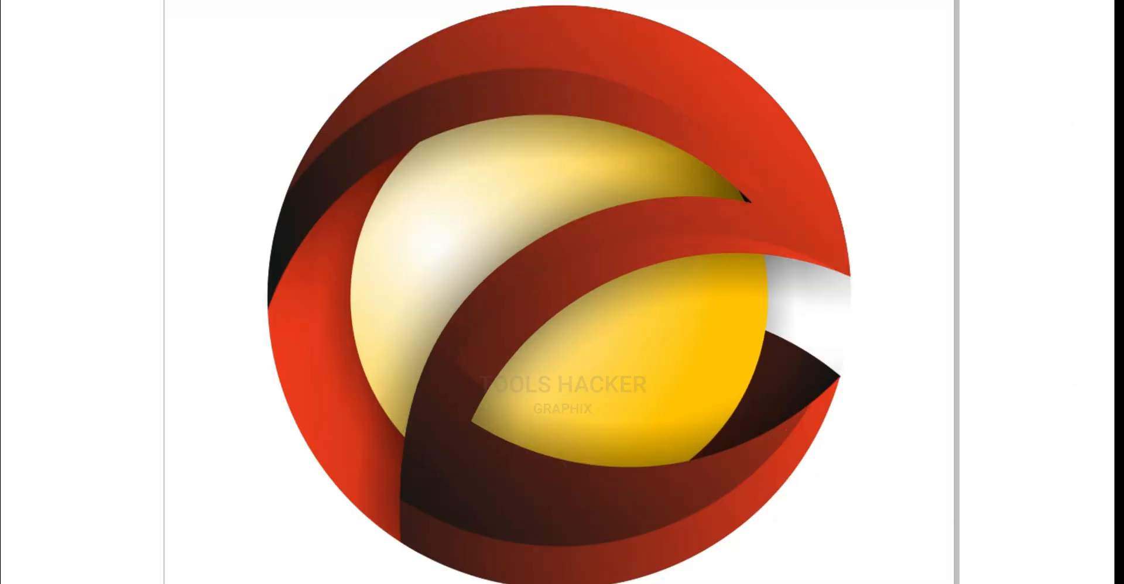